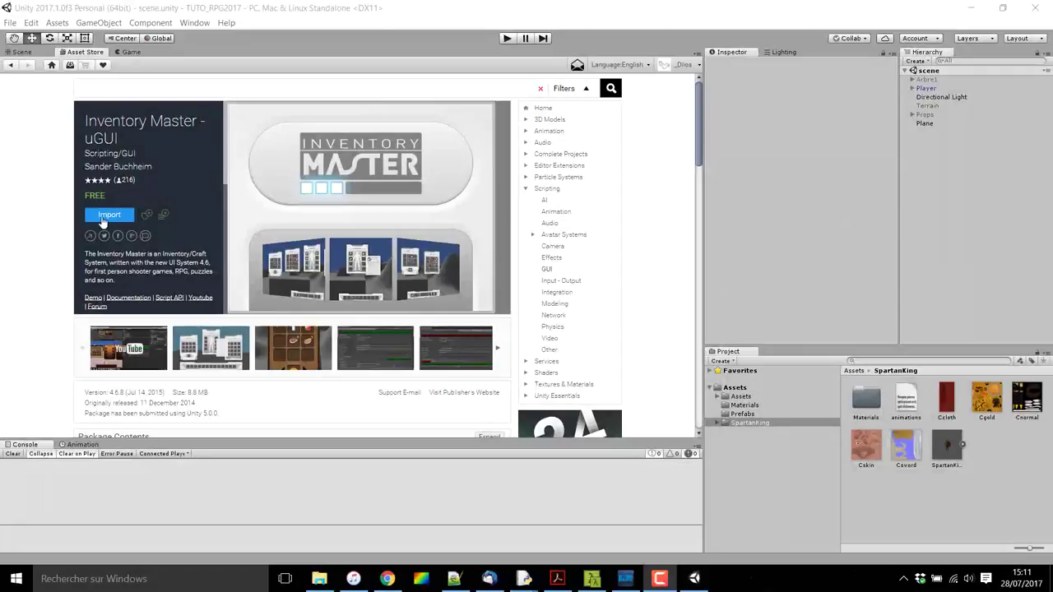
Import all files of the Inventory Master - uGUI package from the Asset Store.
click(103, 220)
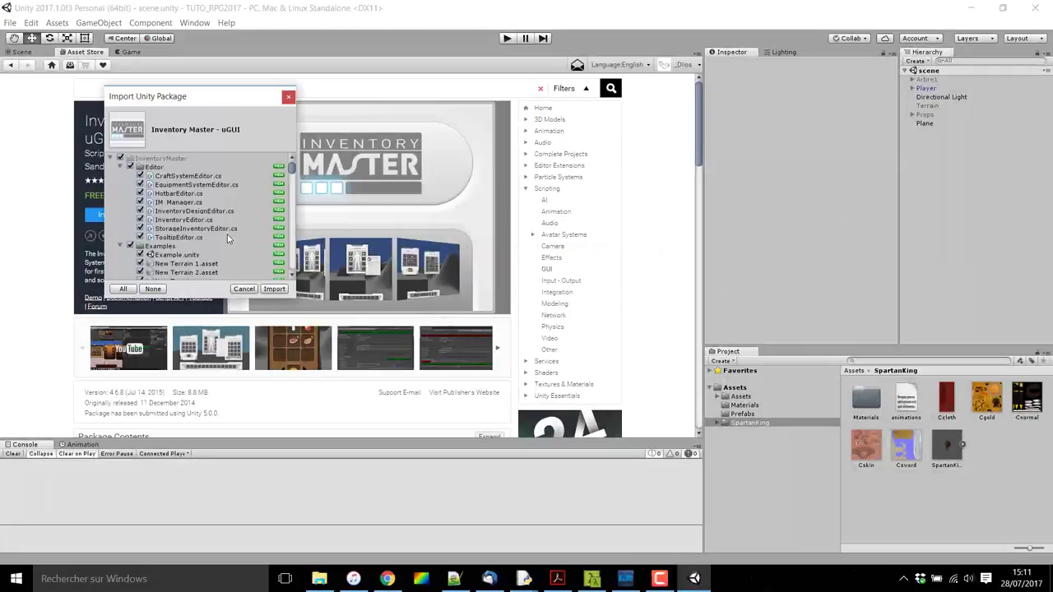
click(276, 292)
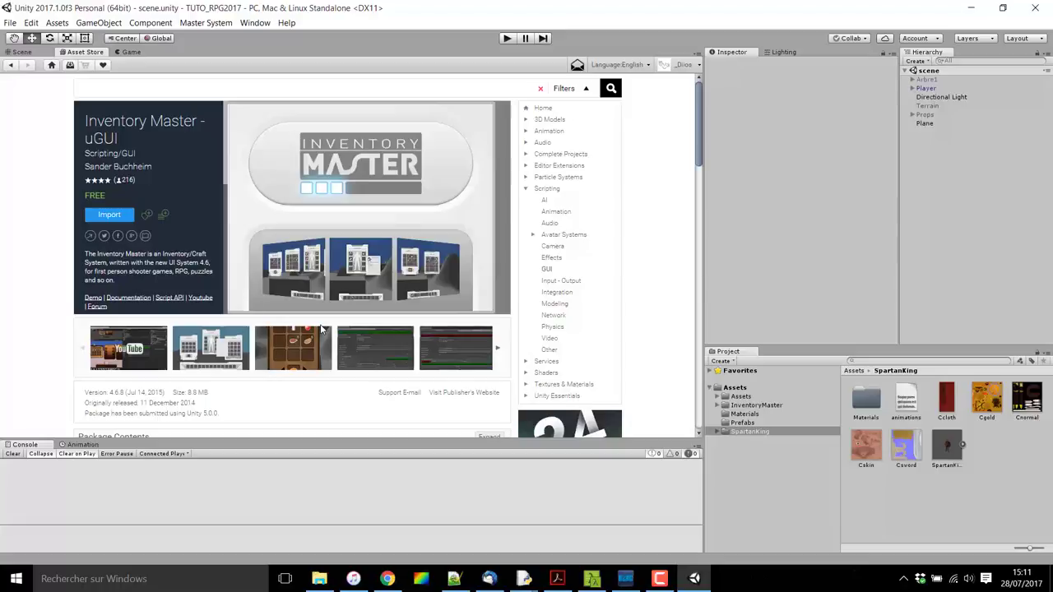
Open the InventoryMaster/Examples/Example scene.
click(38, 51)
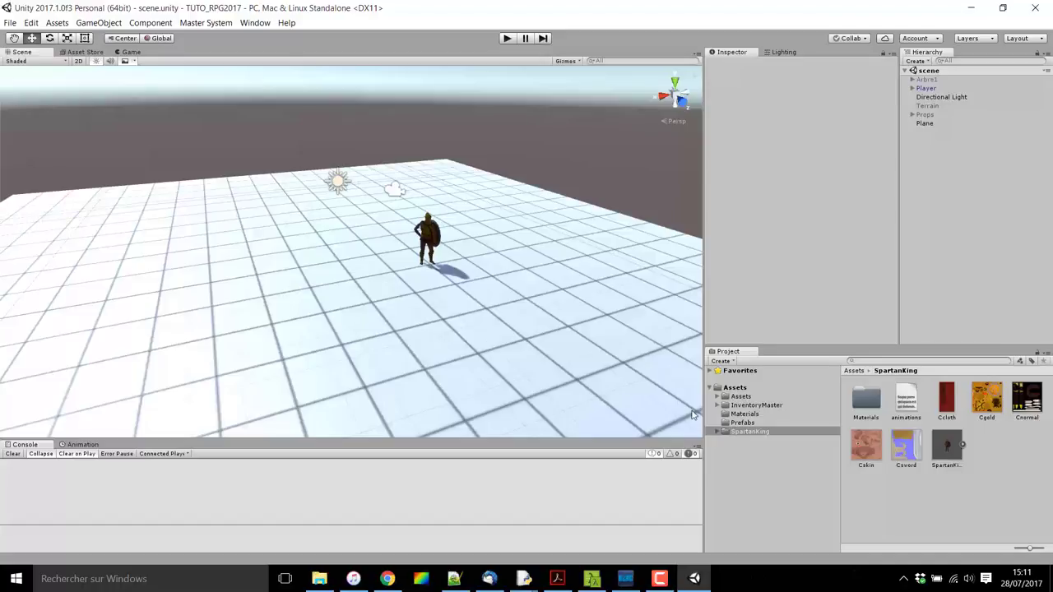
click(716, 405)
click(748, 423)
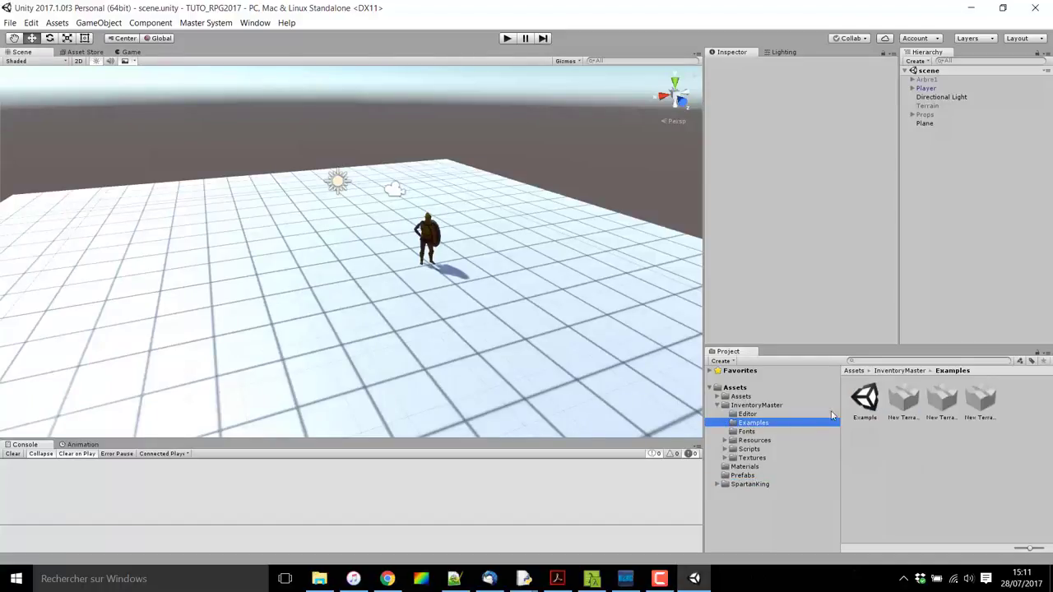
double_click(865, 401)
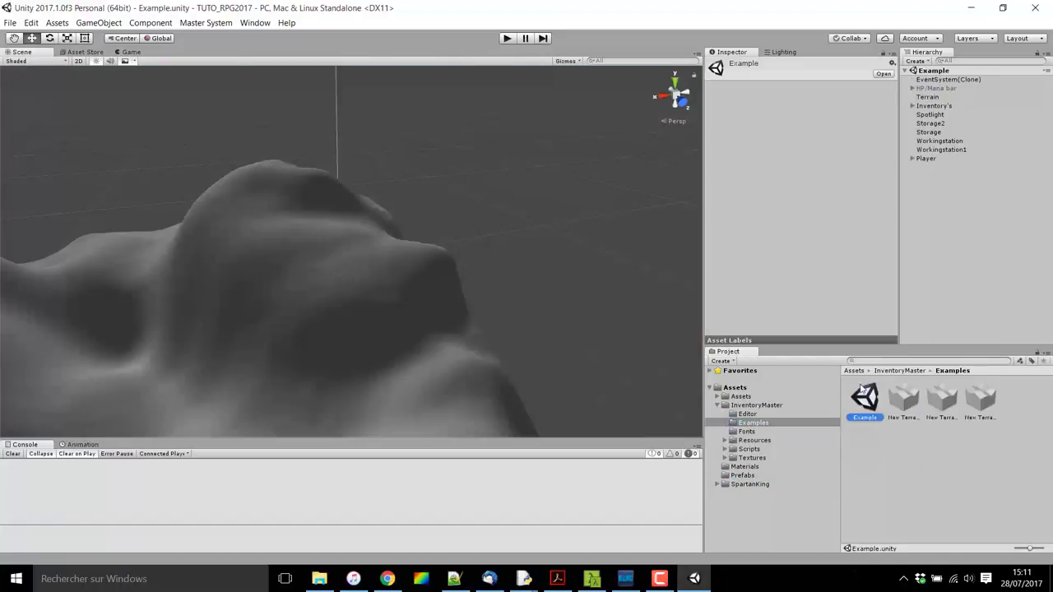
Save the Inventory's object as a prefab in Prefabs, then reopen scene.unity.
click(940, 106)
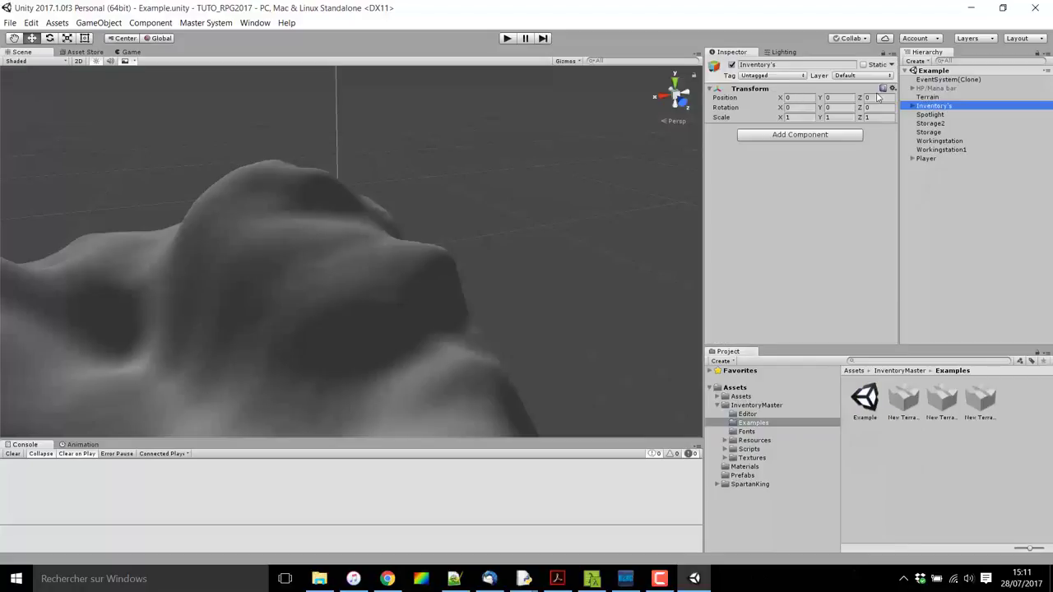
click(748, 476)
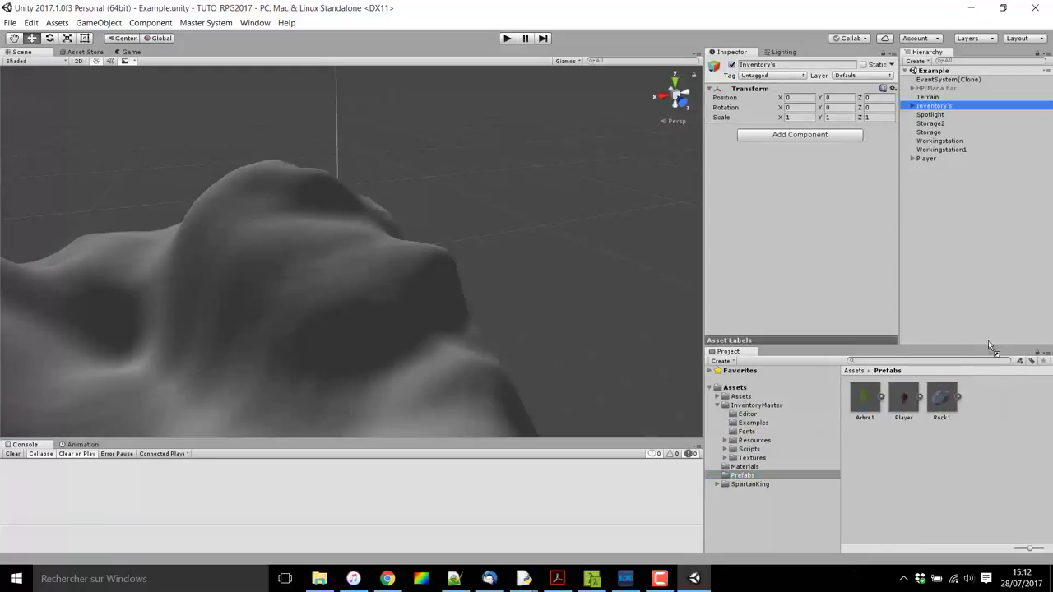
drag(932, 108, 994, 437)
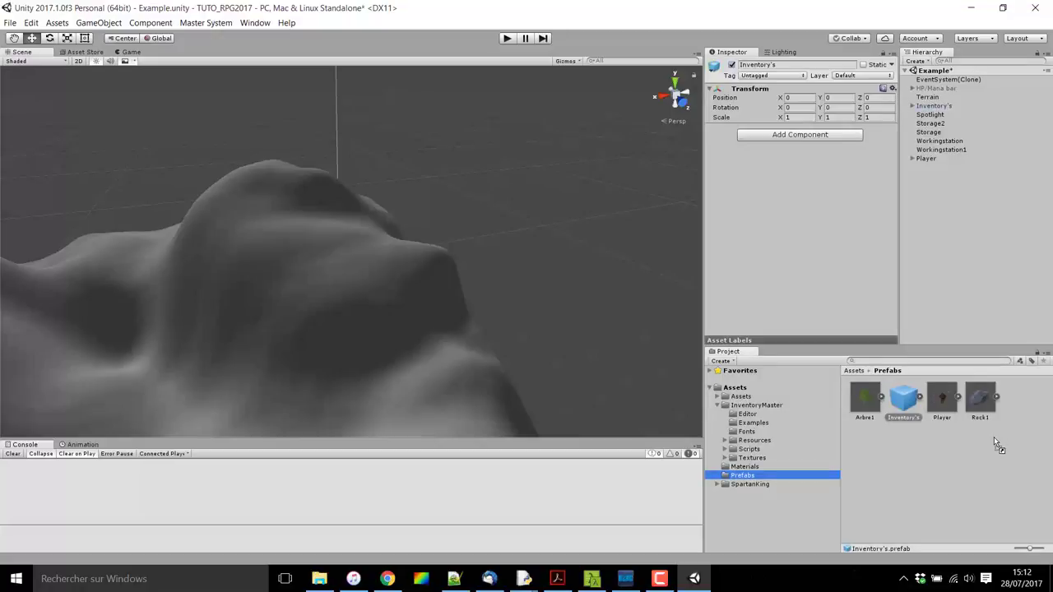
click(724, 390)
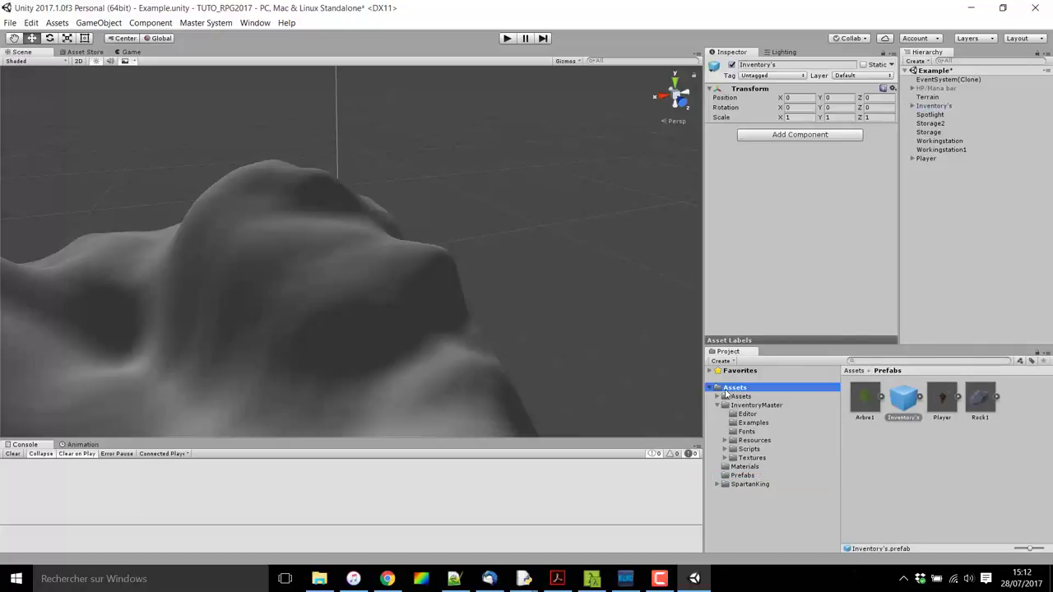
double_click(986, 448)
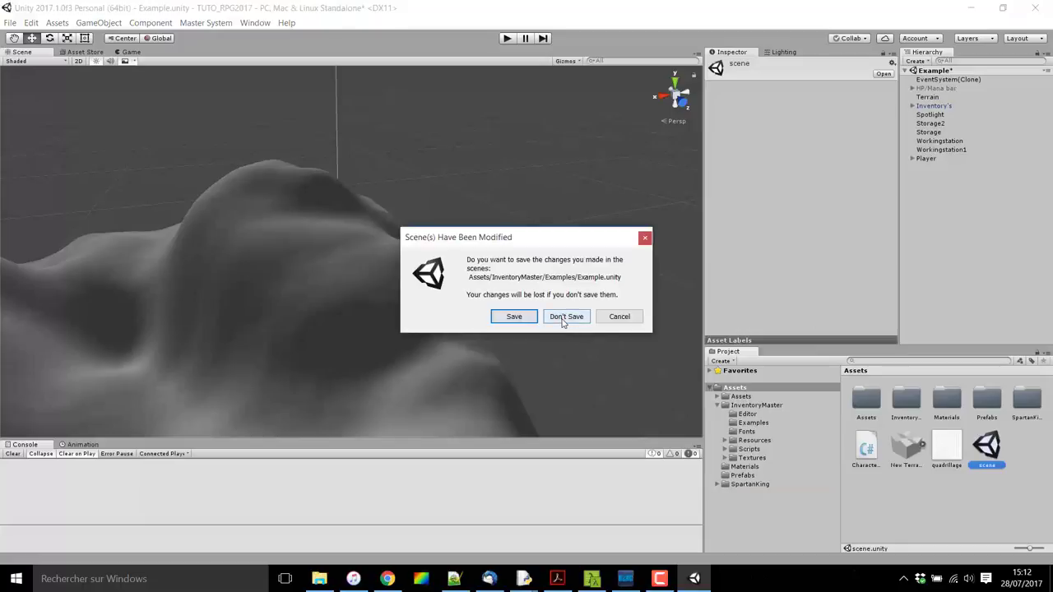
Discard the Example scene changes and drag the Inventory's prefab into the original scene.
click(564, 316)
scroll(568, 288, down, 2)
scroll(559, 271, down, 3)
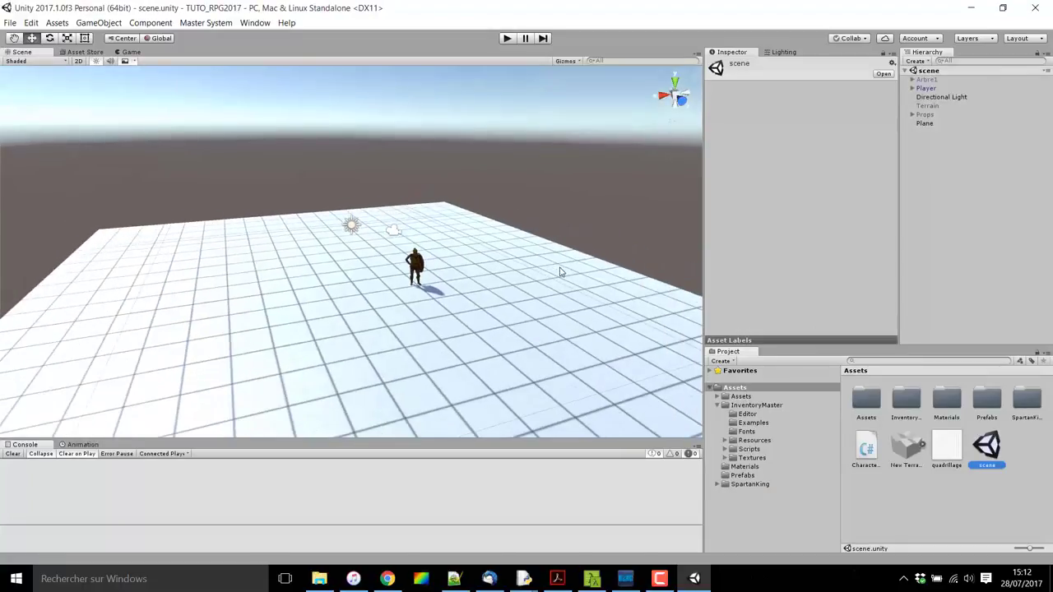
scroll(559, 271, down, 1)
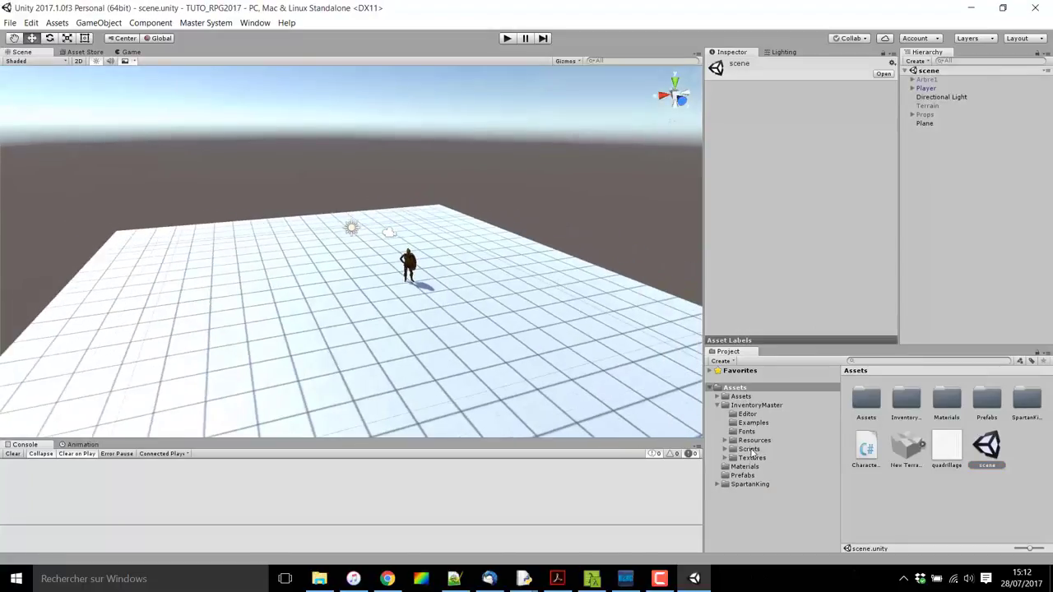
click(743, 476)
click(905, 400)
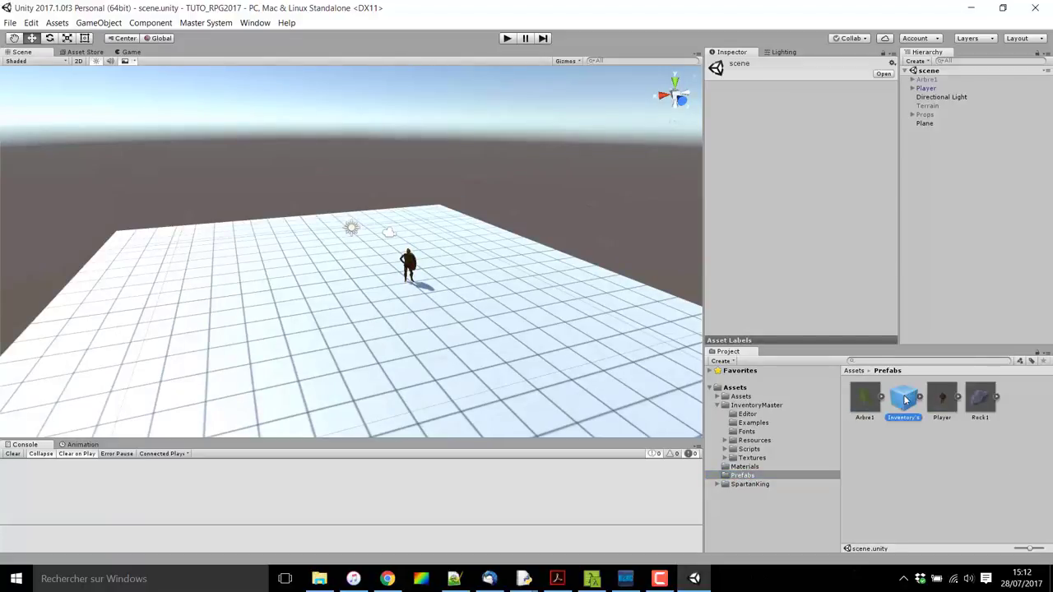
drag(904, 400, 434, 290)
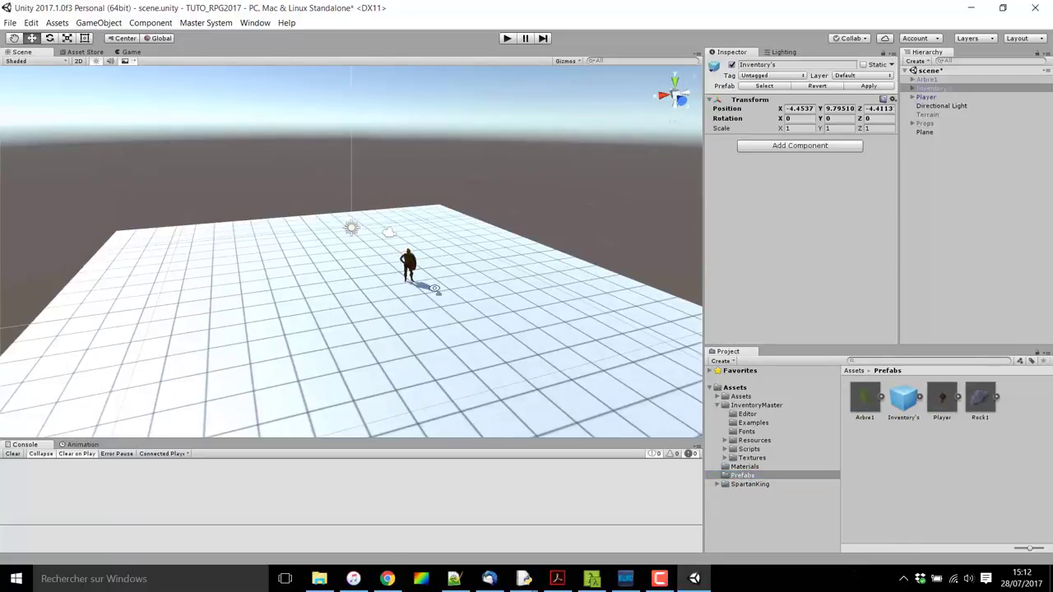
Expand the new Inventory's instance to inspect its Canvas - Inventory(Clone) child.
click(926, 88)
click(913, 89)
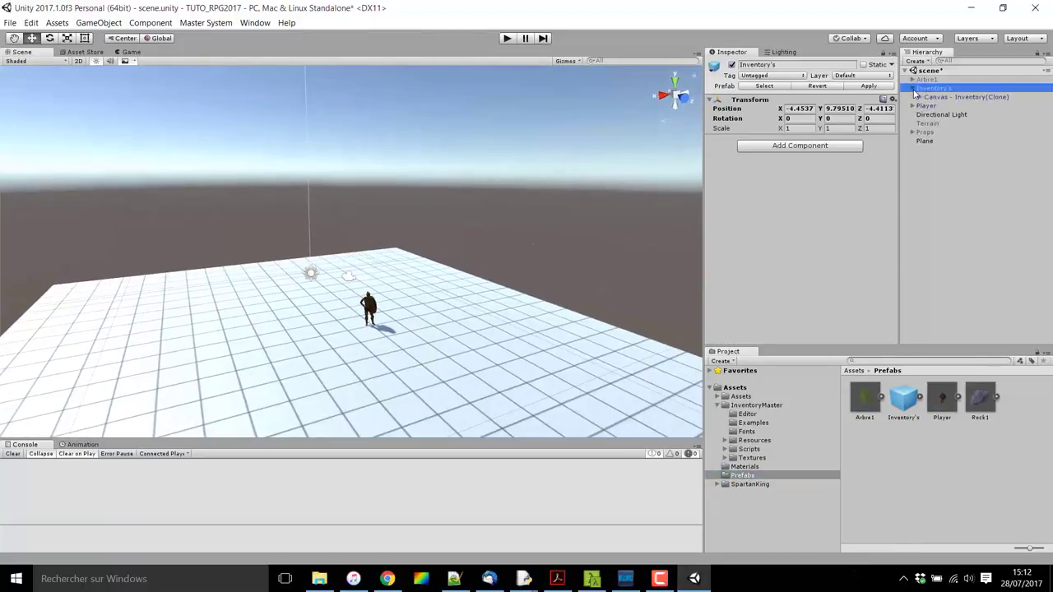
click(936, 98)
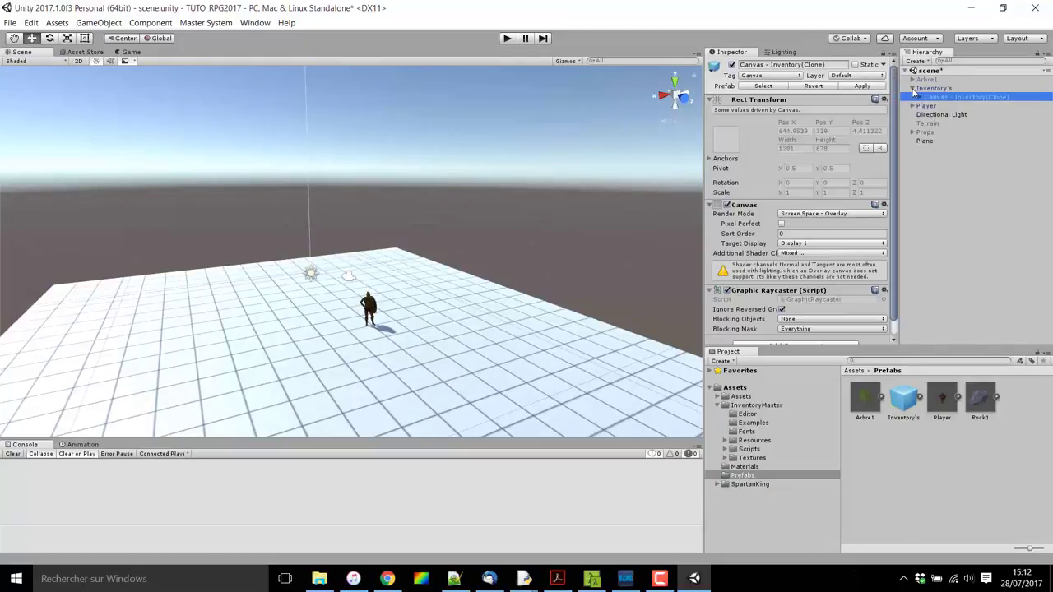
click(912, 88)
click(931, 89)
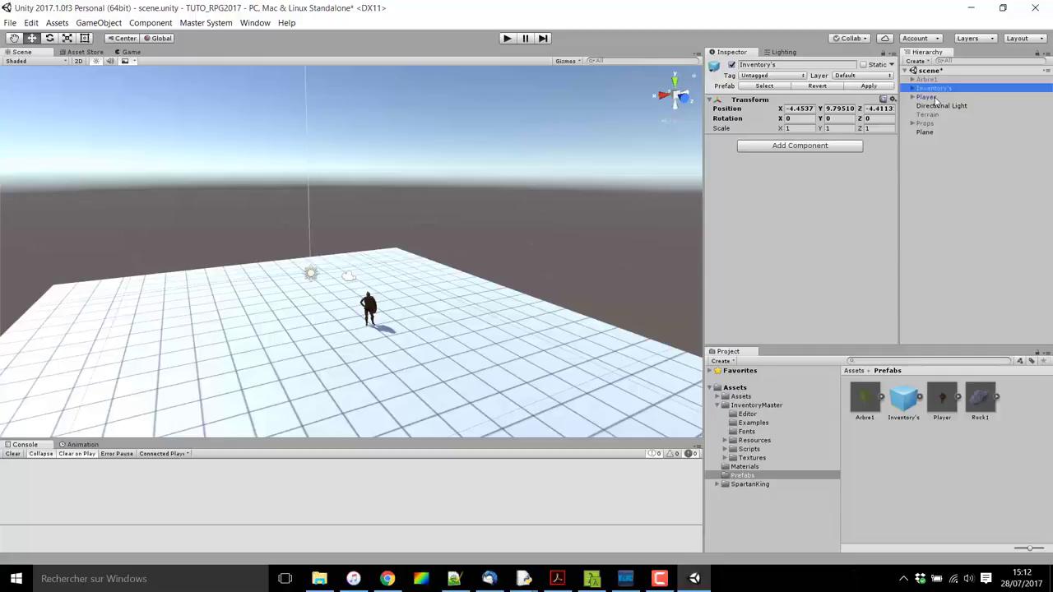
Add a Player Inventory component to the Player object.
click(935, 98)
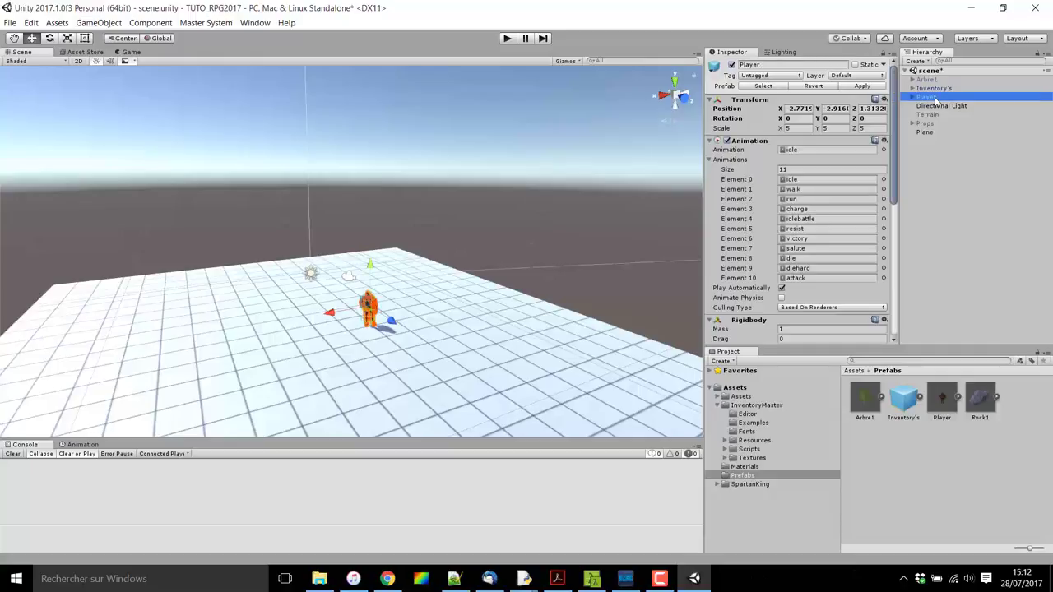
scroll(795, 205, down, 3)
scroll(795, 205, down, 5)
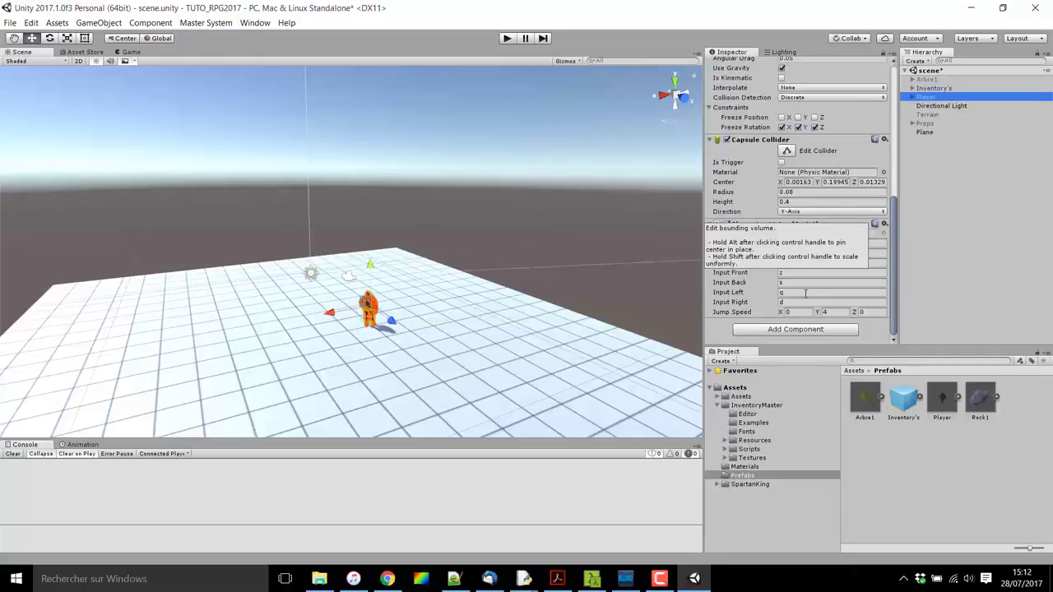
click(793, 329)
text(pl)
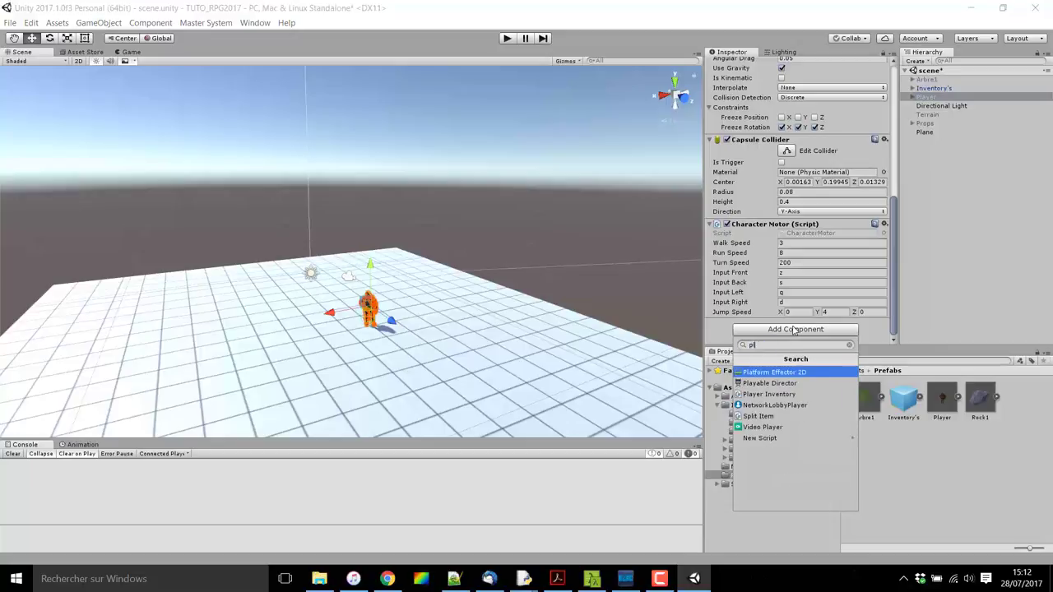
text(ayerinve)
key(Return)
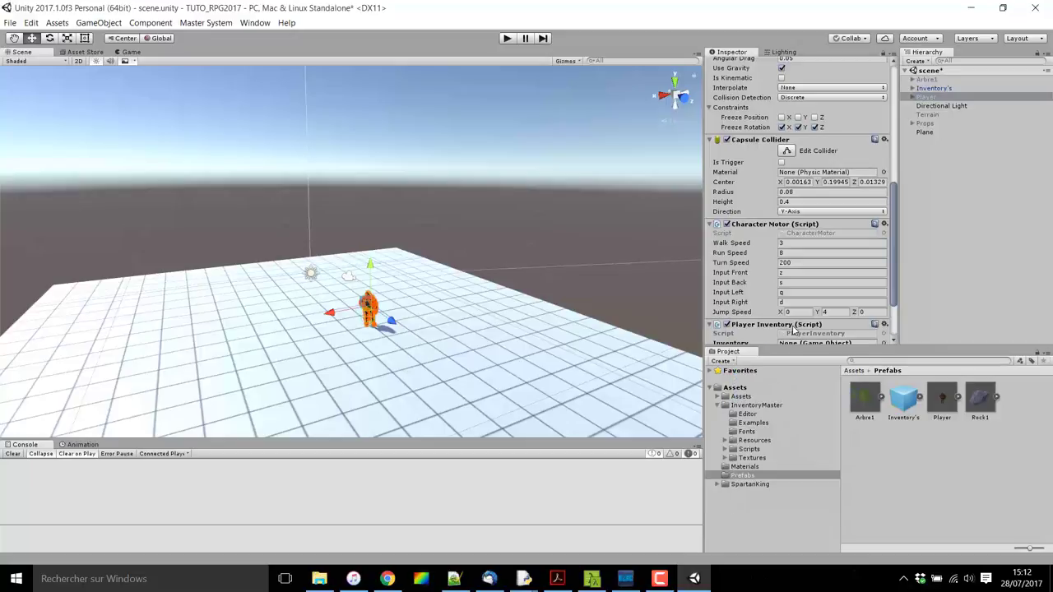
Assign the Inventory, EquipmentSystem and CraftSystem panels to Player Inventory's Inventory, Character System and Craft System fields.
scroll(808, 301, down, 3)
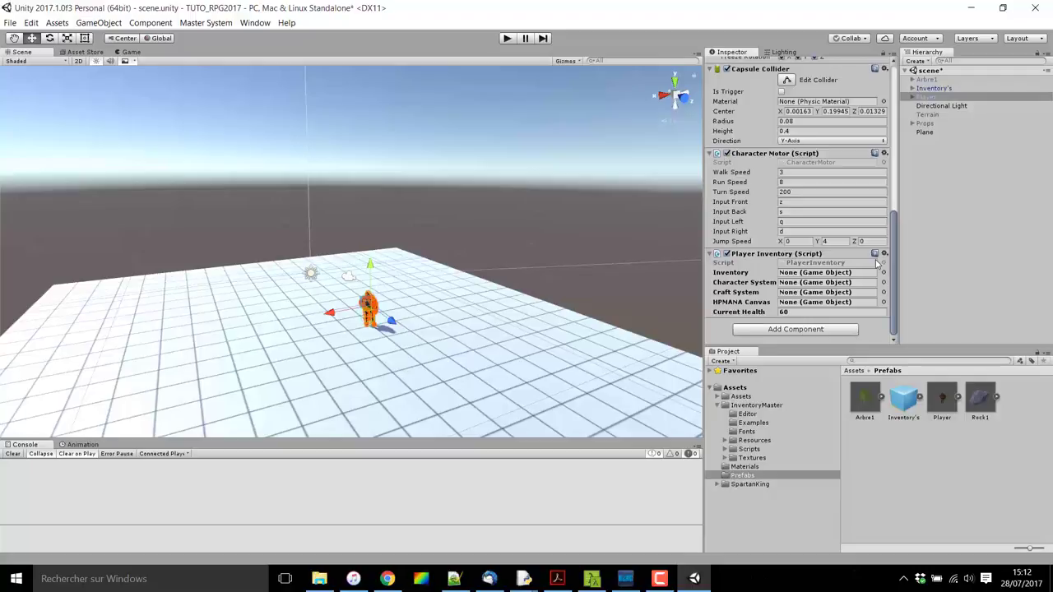
click(911, 88)
click(918, 97)
mouse_move(954, 98)
mouse_down()
mouse_move(833, 283)
mouse_move(831, 274)
mouse_up()
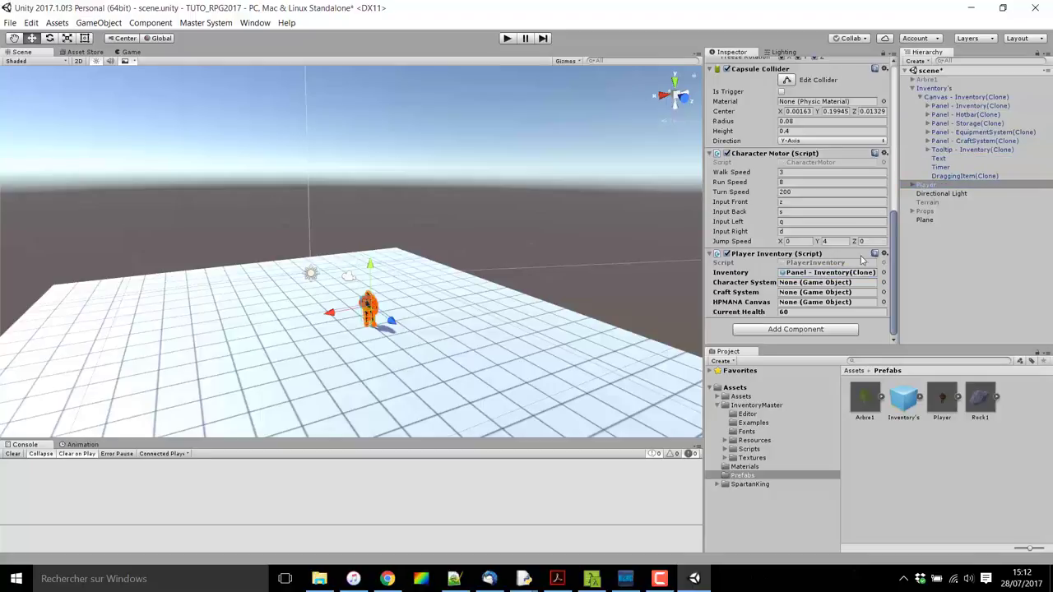
drag(962, 133, 831, 283)
drag(975, 141, 831, 293)
key(ctrl+p)
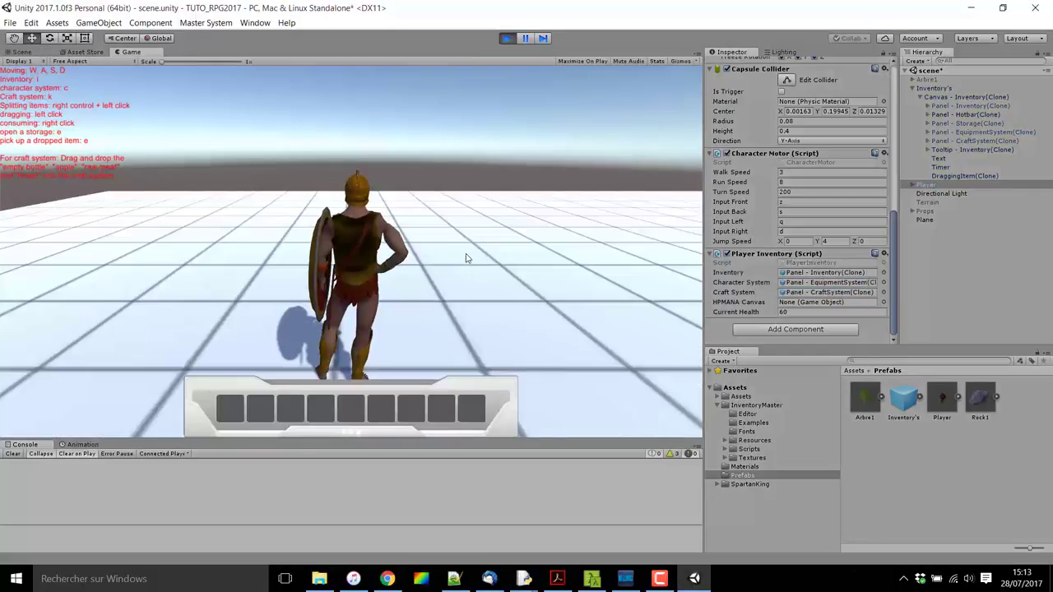
key(i)
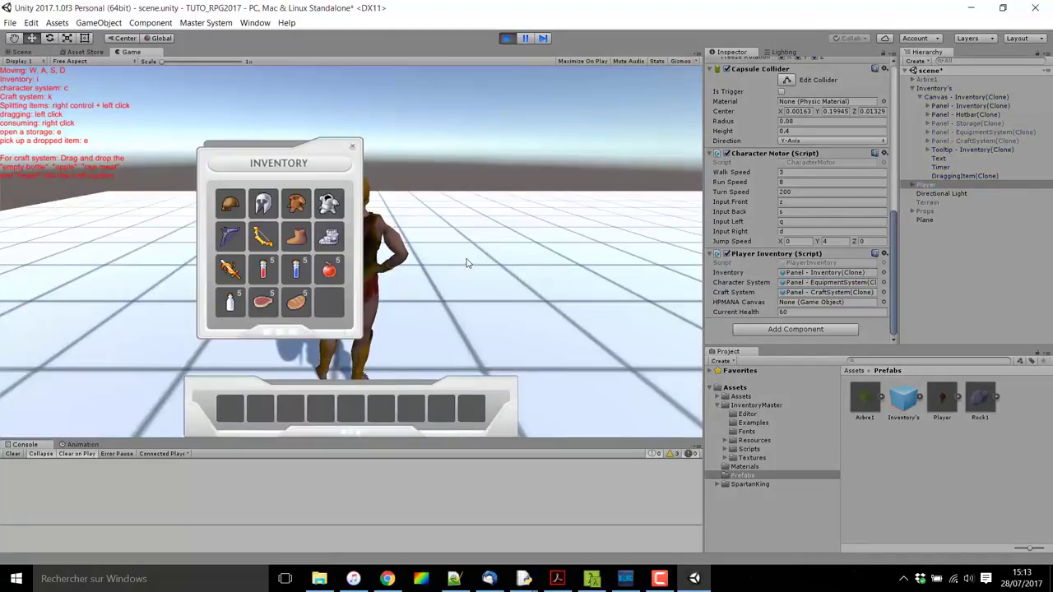
key(k)
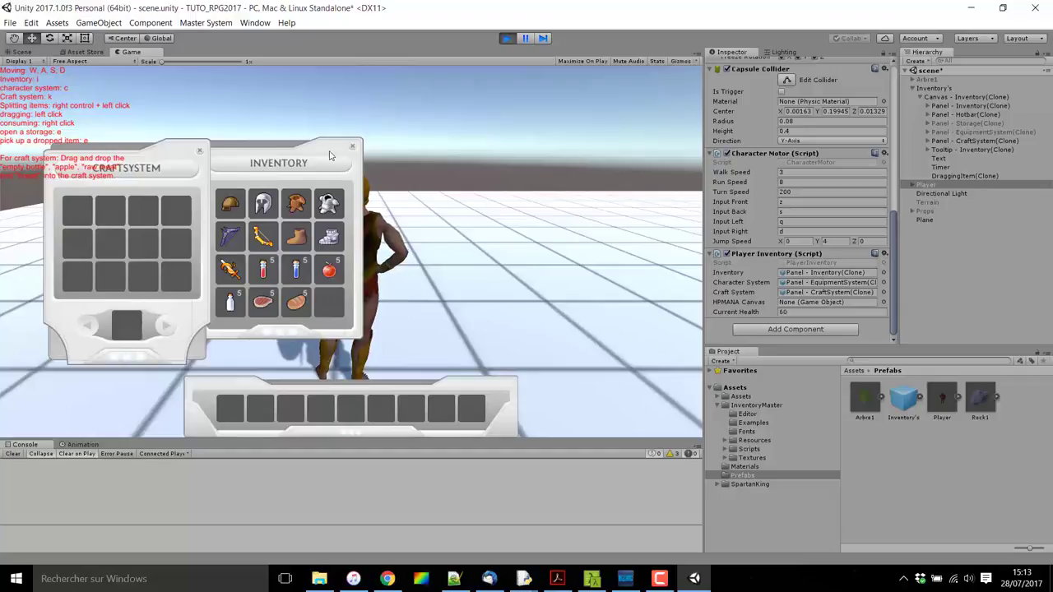
key(c)
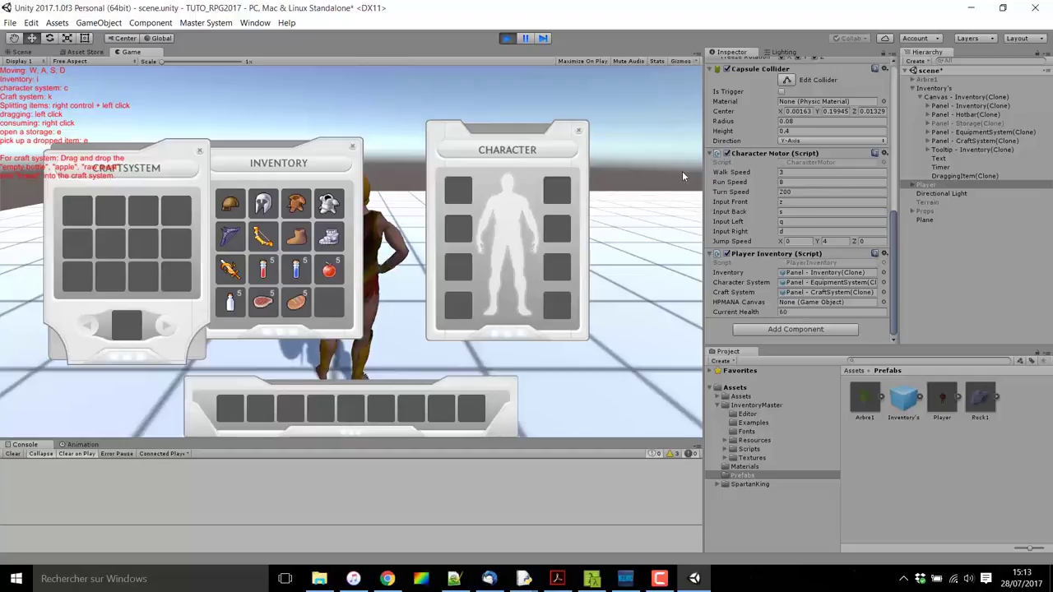
key(k)
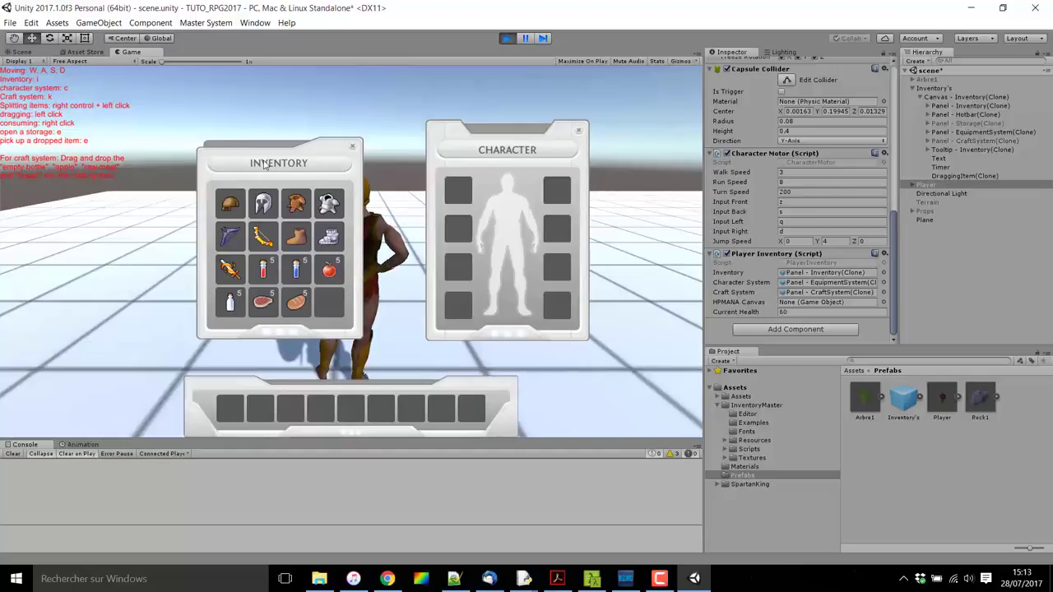
key(ctrl+p)
click(825, 303)
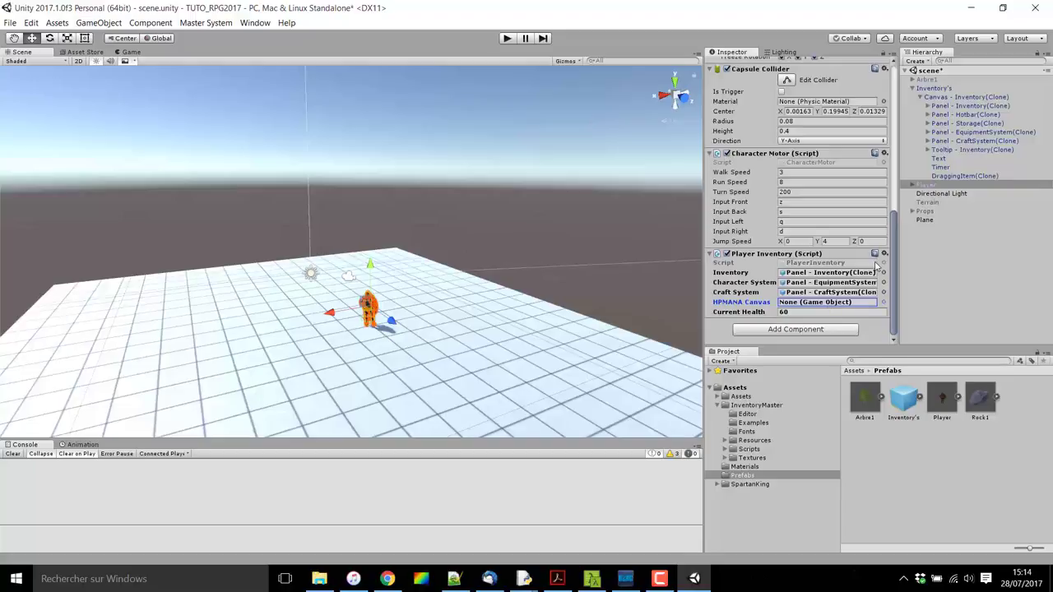
Open PlayerInventory.cs and delete the HPMANACanvas, hpText and manaText field declarations.
click(885, 255)
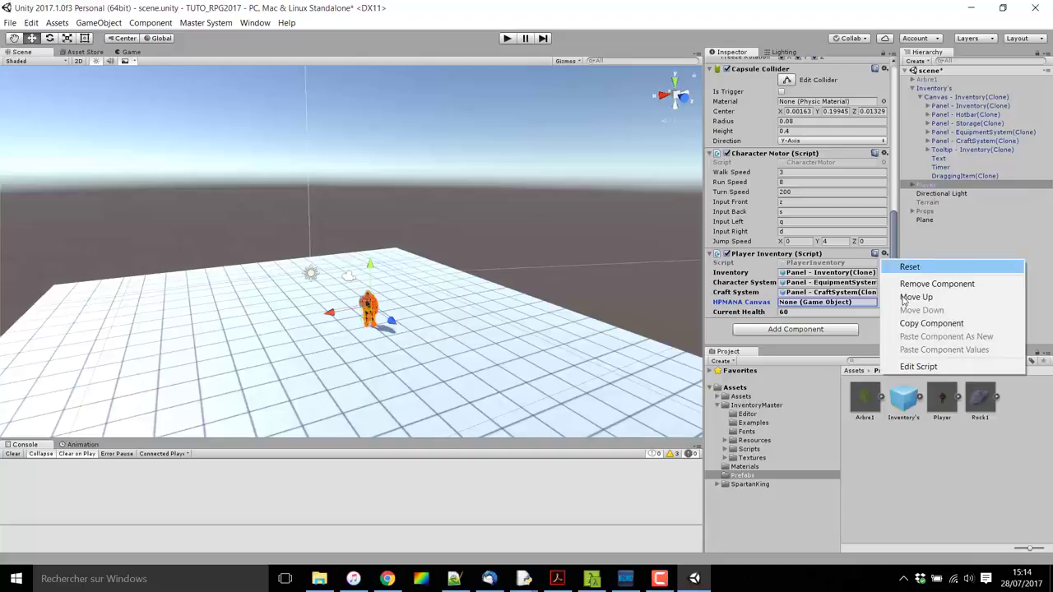
click(918, 367)
double_click(258, 323)
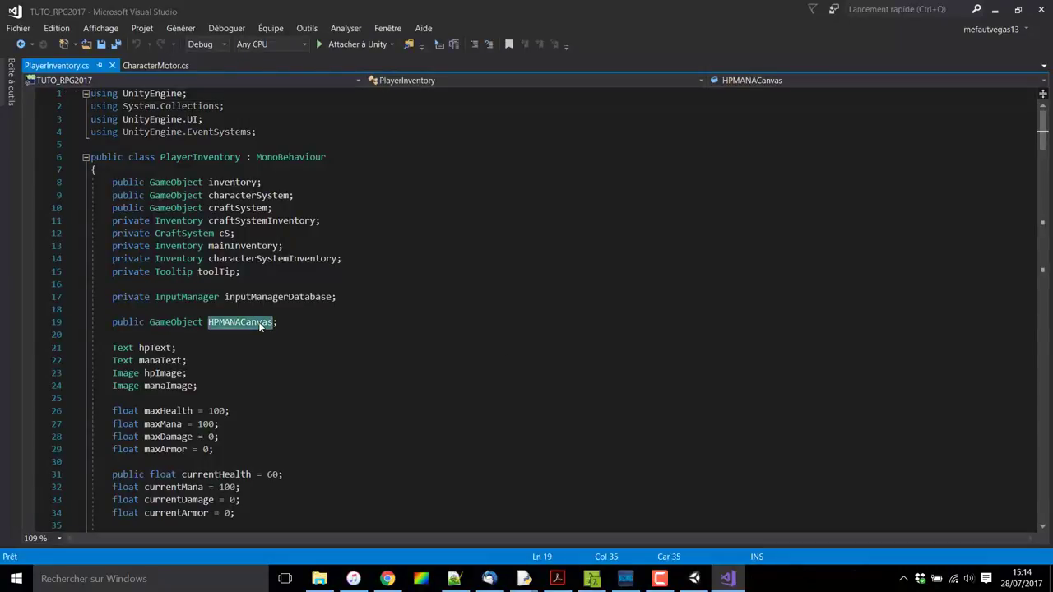
key(ctrl+f)
triple_click(216, 324)
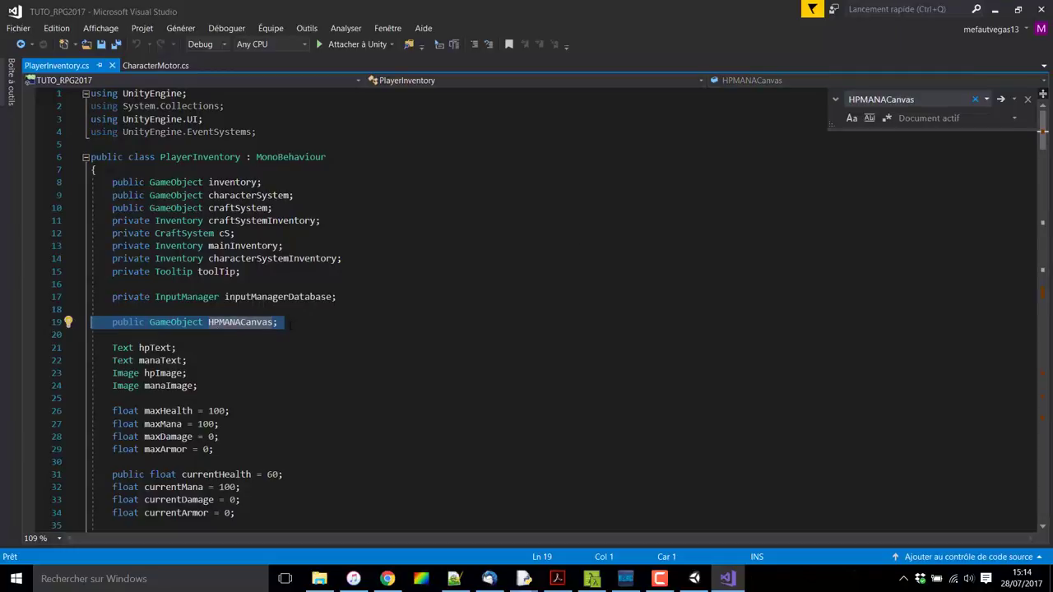
key(Delete)
key(Down)
key(Down)
key(End)
key(shift+Up)
key(shift+Up)
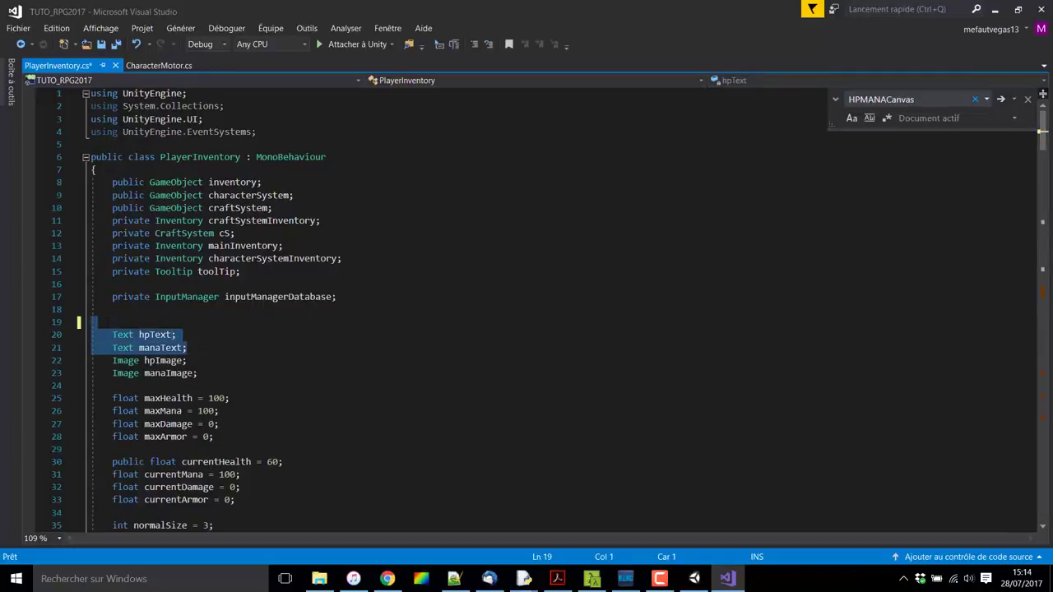
key(Delete)
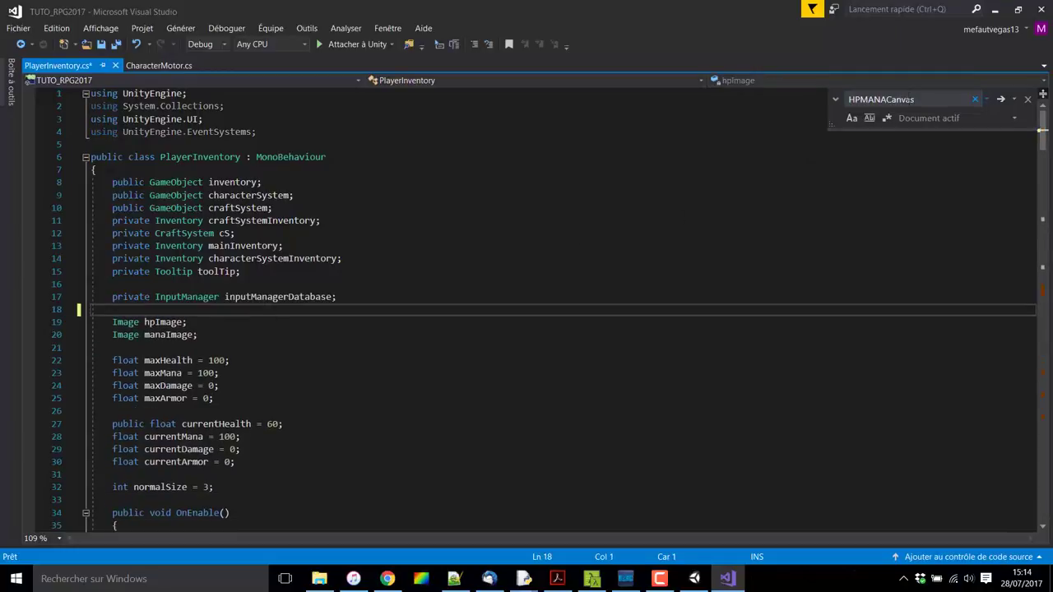
Delete the commented HPMANACanvas block in Start() and the commented UpdateHPBar/UpdateManaBar functions.
key(ctrl+f)
key(Return)
key(shift+Up)
key(shift+Up)
key(shift+Up)
key(Delete)
scroll(527, 329, down, 7)
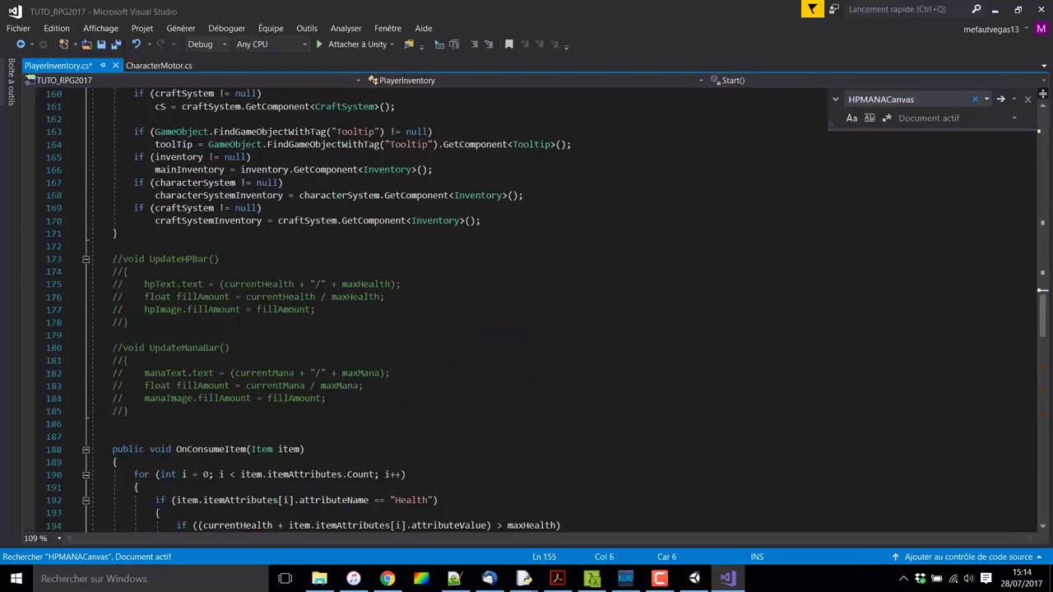
key(shift+Down)
key(shift+Down)
key(shift+Down)
key(Delete)
Delete the remaining commented HPMANACanvas blocks in OnConsumeItem, the bar-update code and OnUnEquipItem.
key(F3)
key(shift+Down)
key(shift+Down)
key(shift+Down)
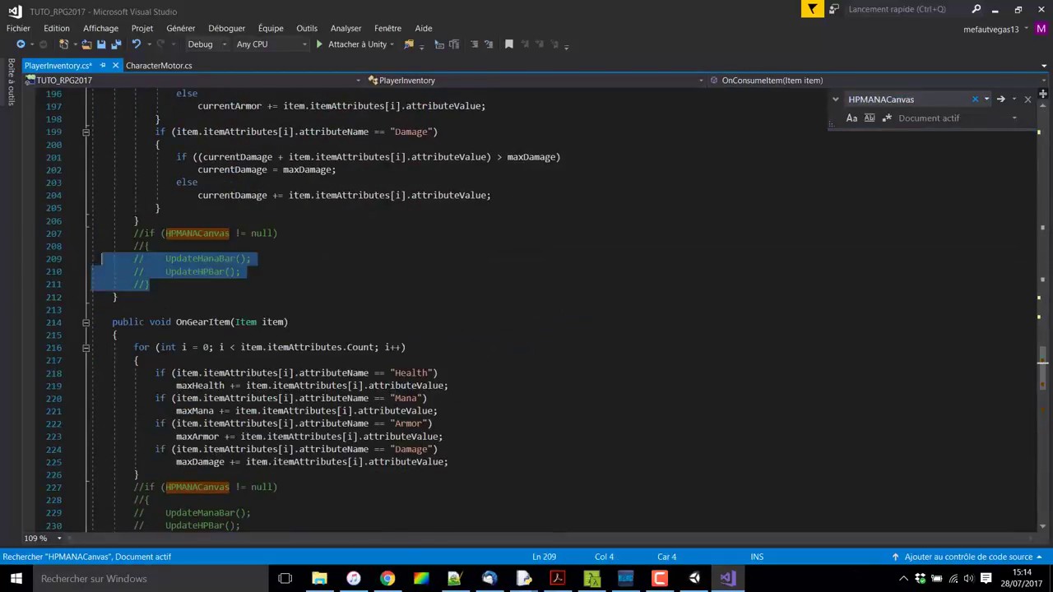
key(Delete)
scroll(527, 329, down, 5)
key(F3)
key(shift+Down)
key(shift+Down)
key(shift+Down)
key(Delete)
scroll(526, 329, down, 6)
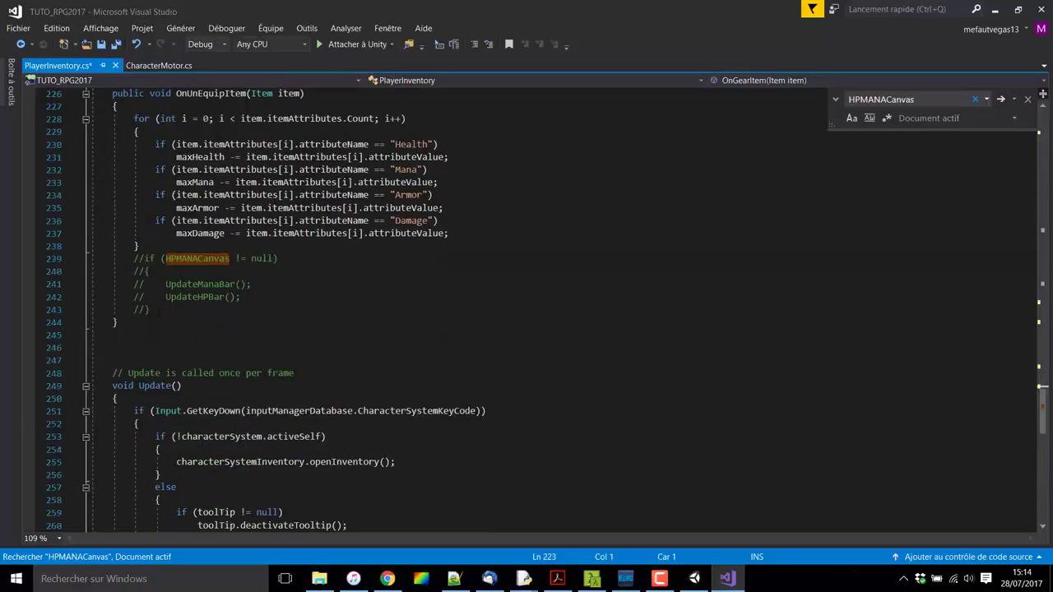
key(F3)
key(shift+Down)
key(shift+Down)
key(shift+Down)
key(Delete)
key(alt+Tab)
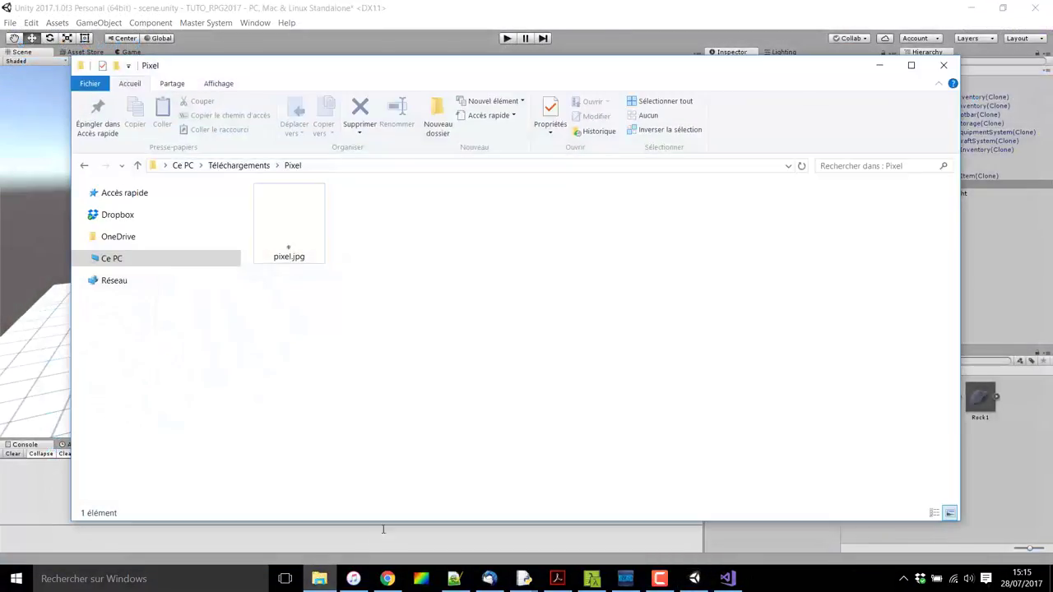
Drag pixel.jpg from the downloaded Pixel folder into Unity and move it to the Assets root.
click(319, 578)
click(307, 219)
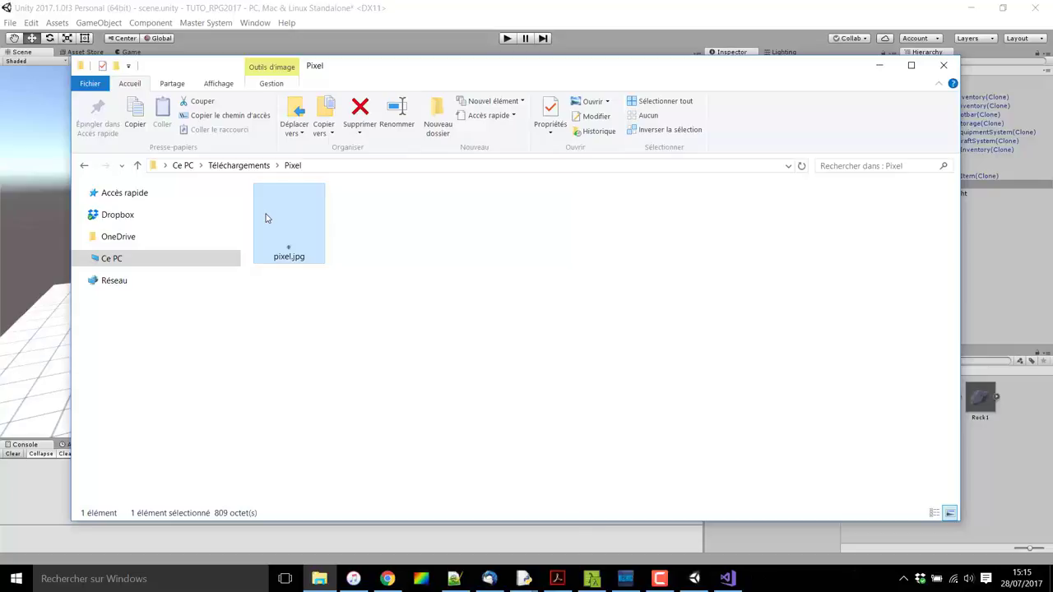
drag(488, 68, 310, 48)
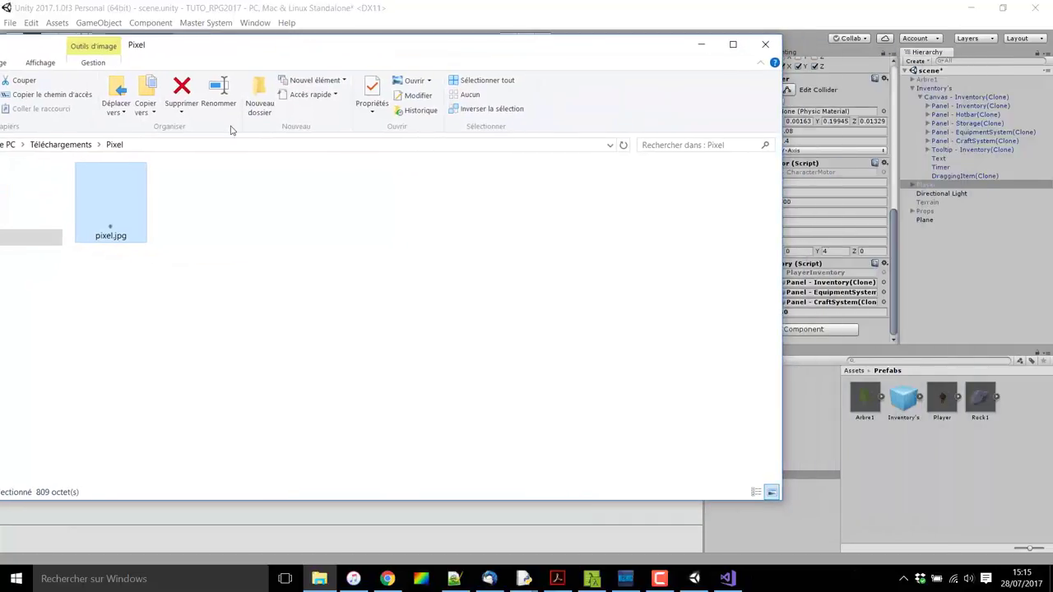
drag(149, 217, 879, 452)
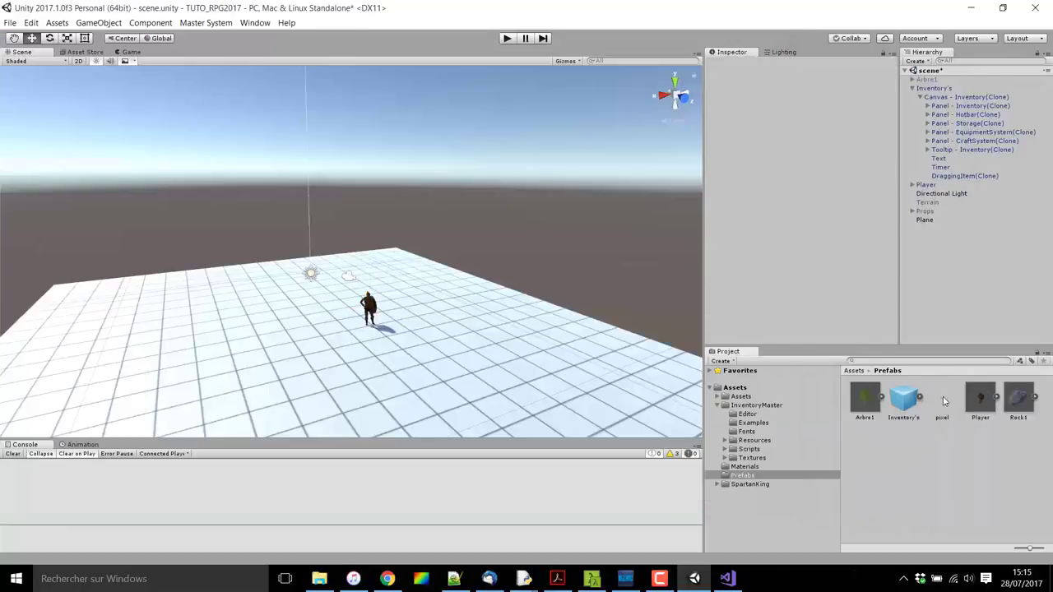
drag(943, 401, 745, 387)
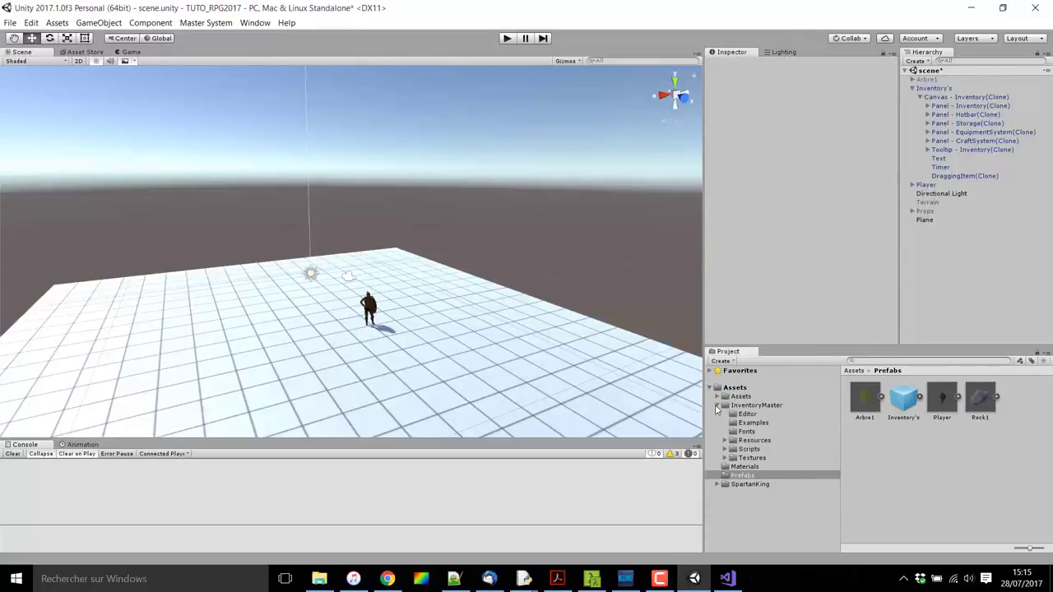
Set the pixel asset's Texture Type to Sprite (2D and UI) and apply it.
click(716, 405)
click(734, 388)
click(946, 449)
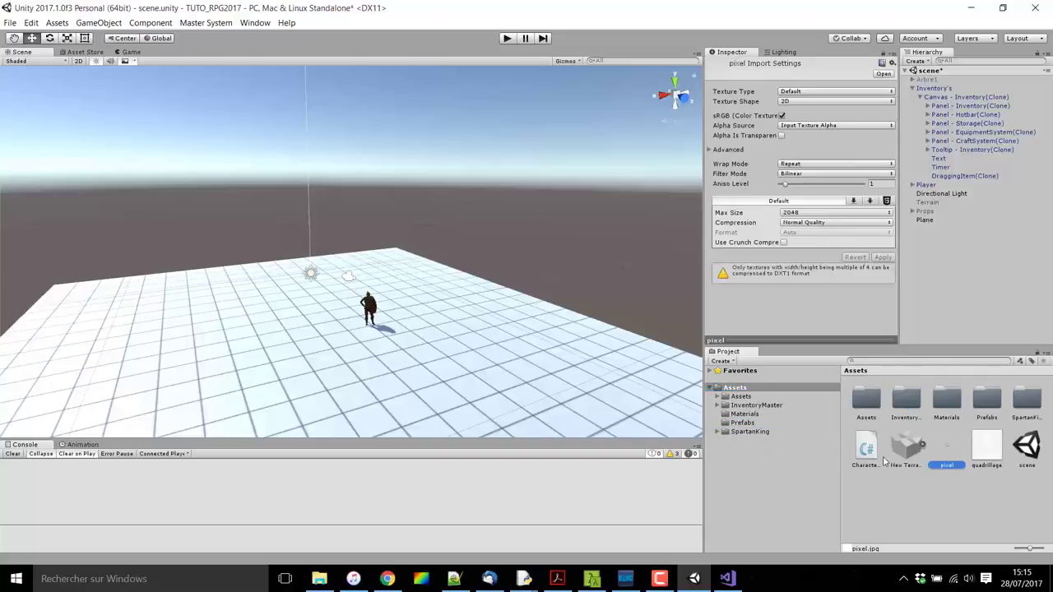
click(832, 91)
click(826, 144)
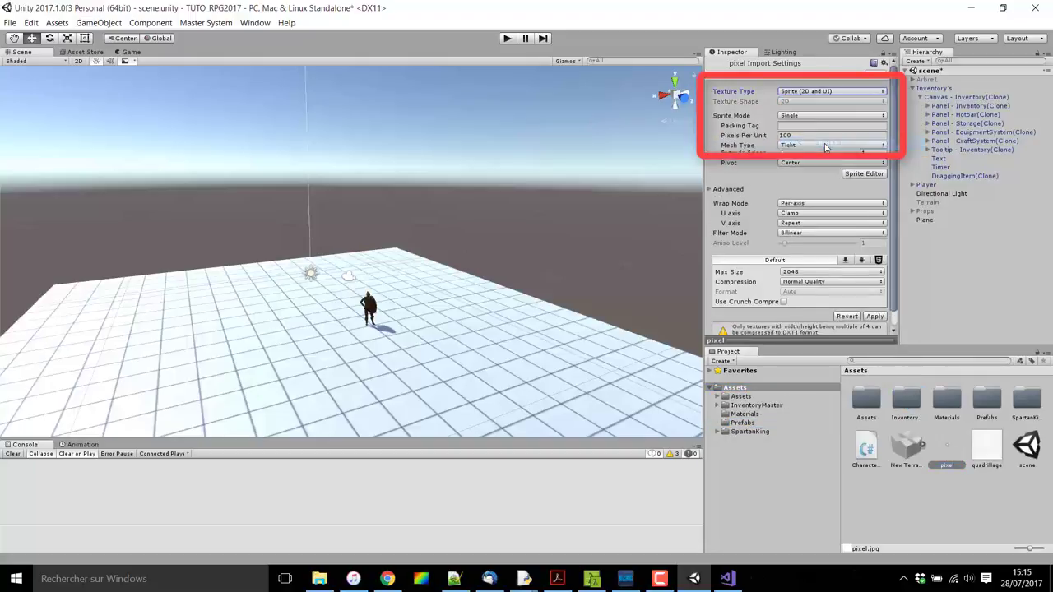
click(875, 318)
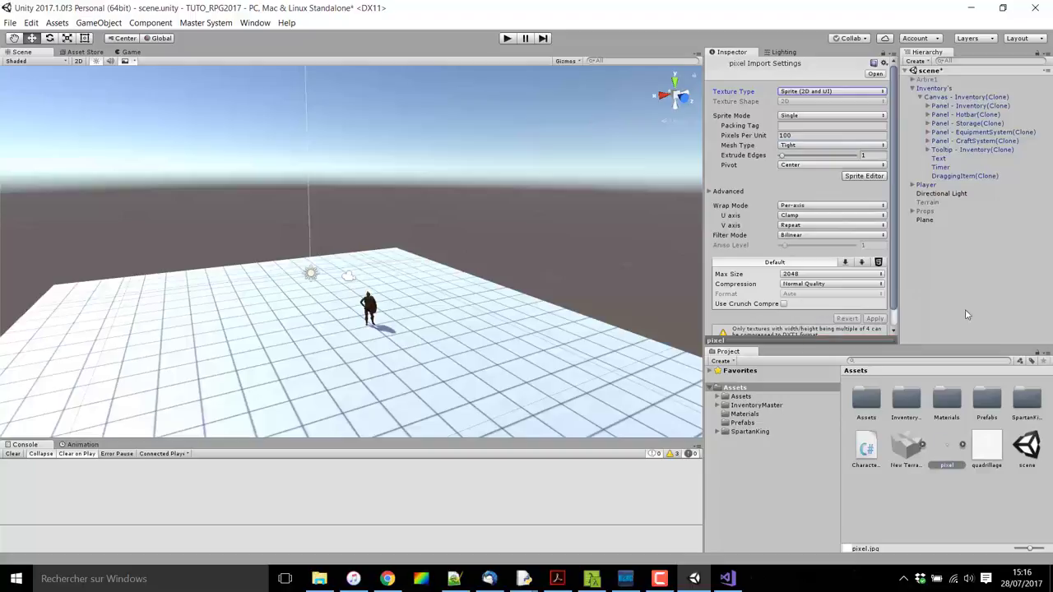
double_click(964, 97)
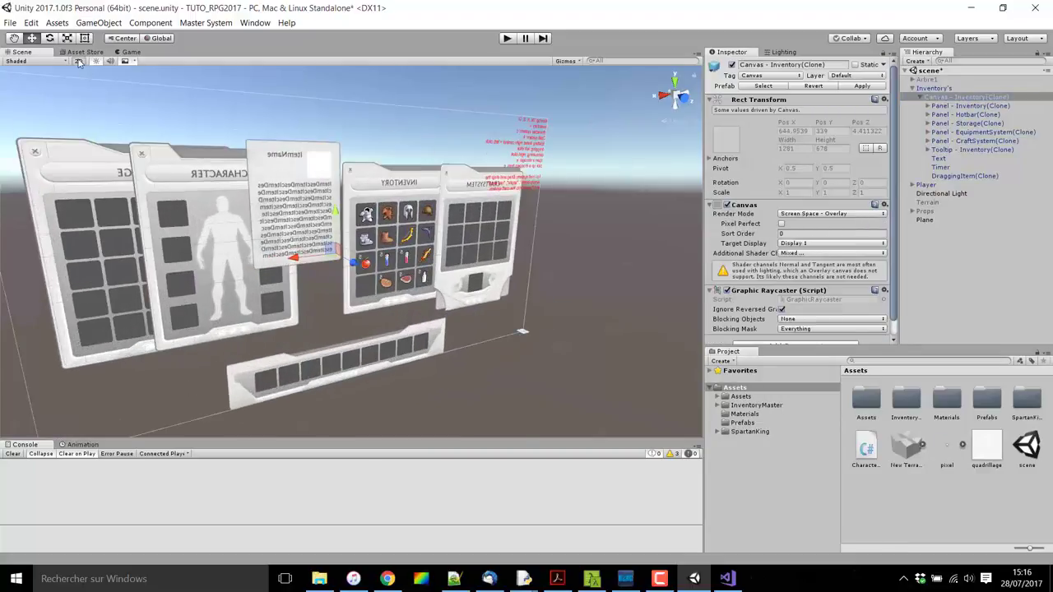
Add a UI image to the inventory canvas and shape it into a 422-wide thin bar at the top.
click(98, 22)
mouse_move(104, 142)
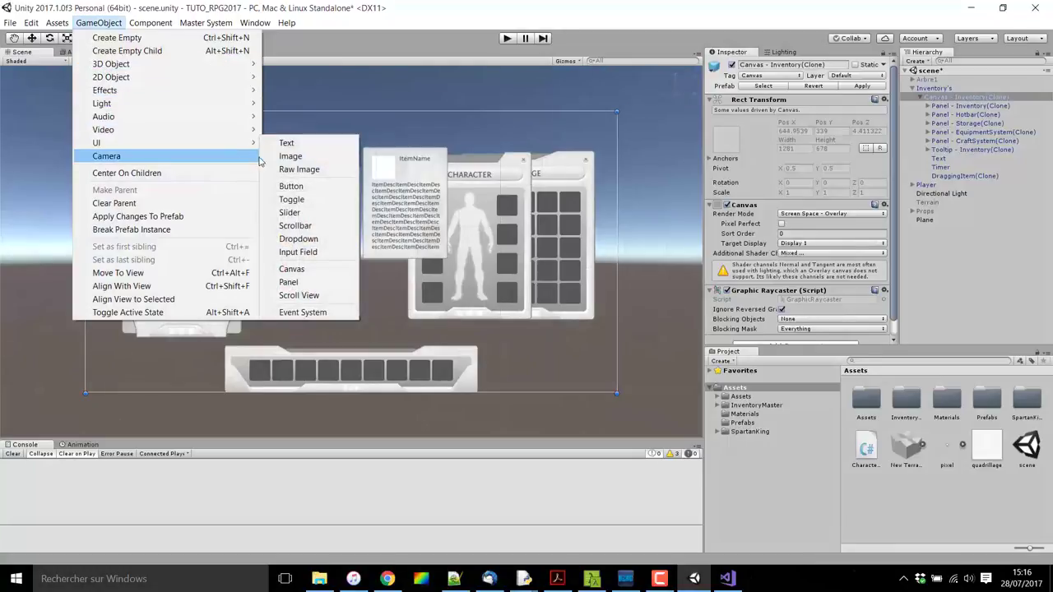
click(317, 155)
scroll(349, 202, up, 4)
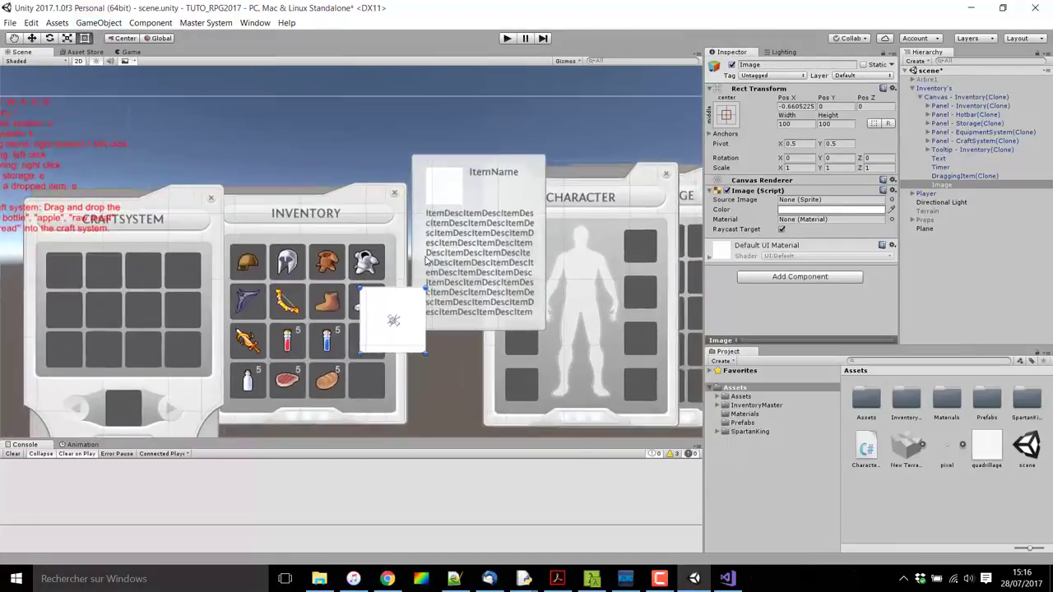
drag(399, 322, 401, 121)
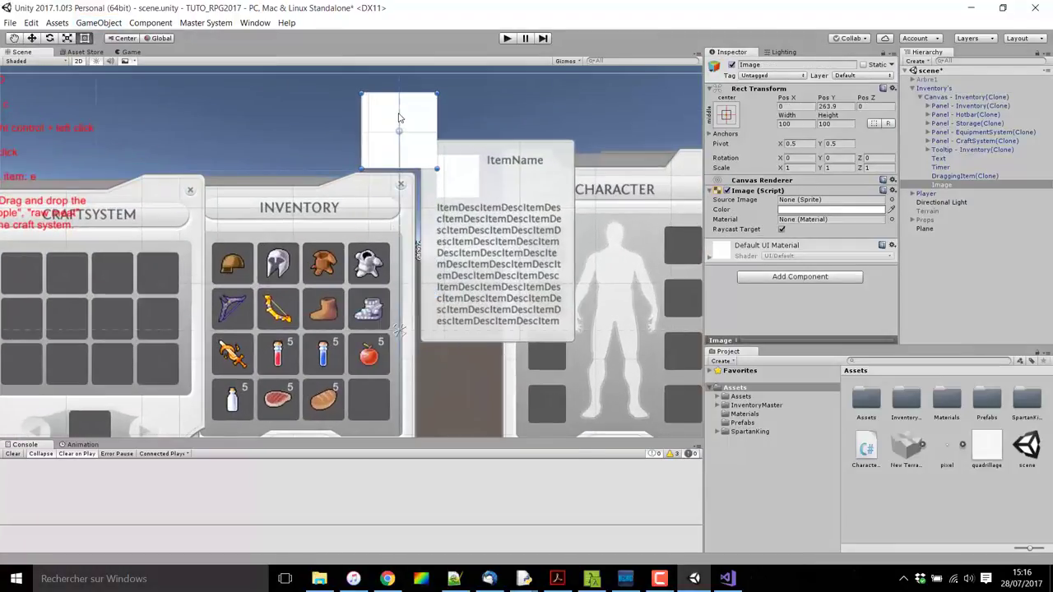
drag(412, 172, 412, 113)
scroll(413, 114, down, 3)
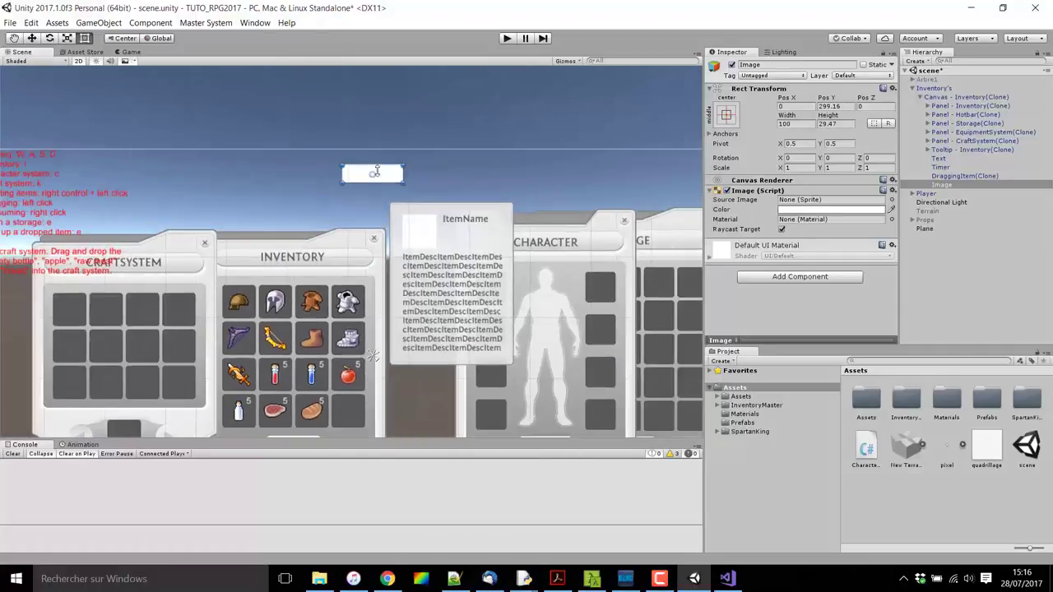
drag(345, 189, 309, 191)
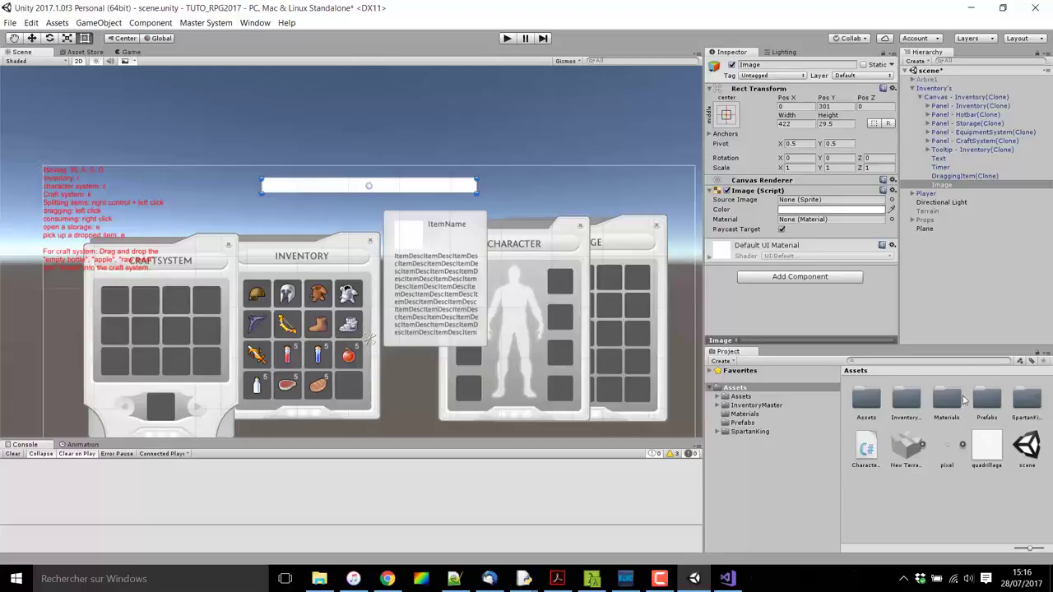
Use pixel as the bar's Source Image and name it currentHP.
drag(948, 443, 839, 202)
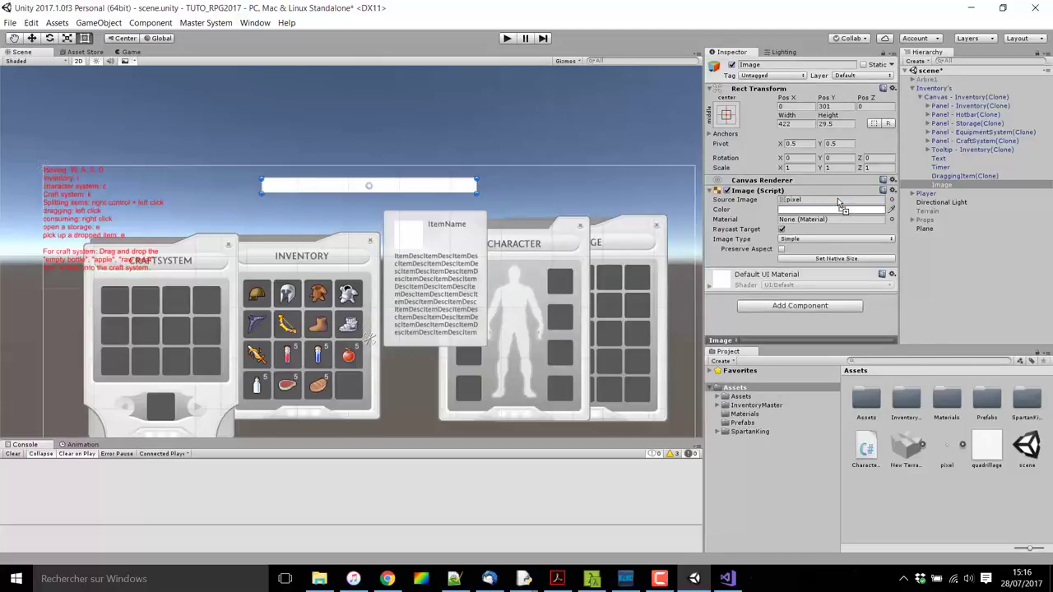
click(813, 66)
text(currentHP)
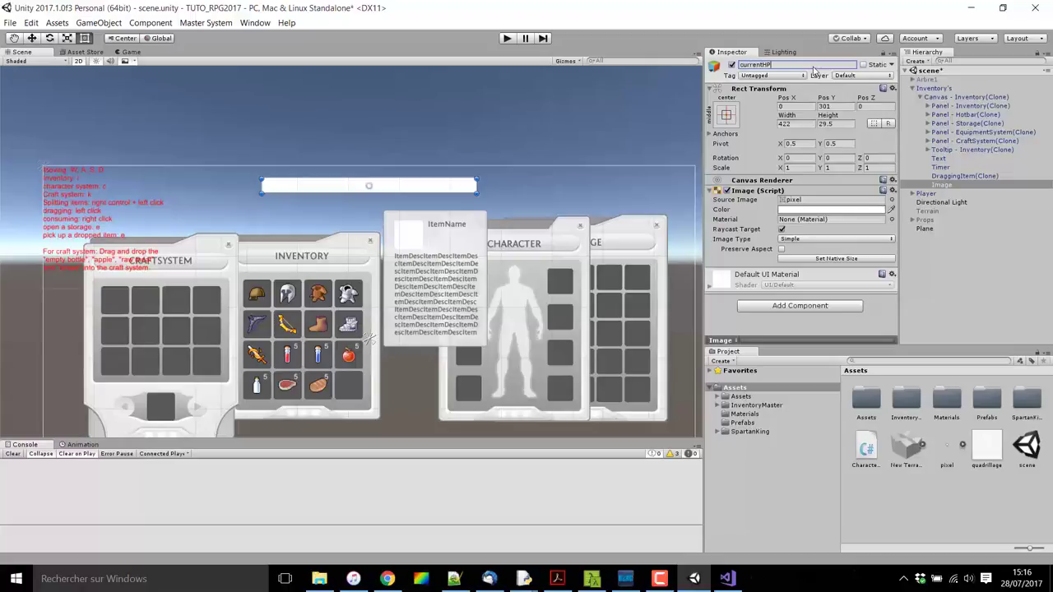
key(Return)
right_drag(352, 258, 246, 145)
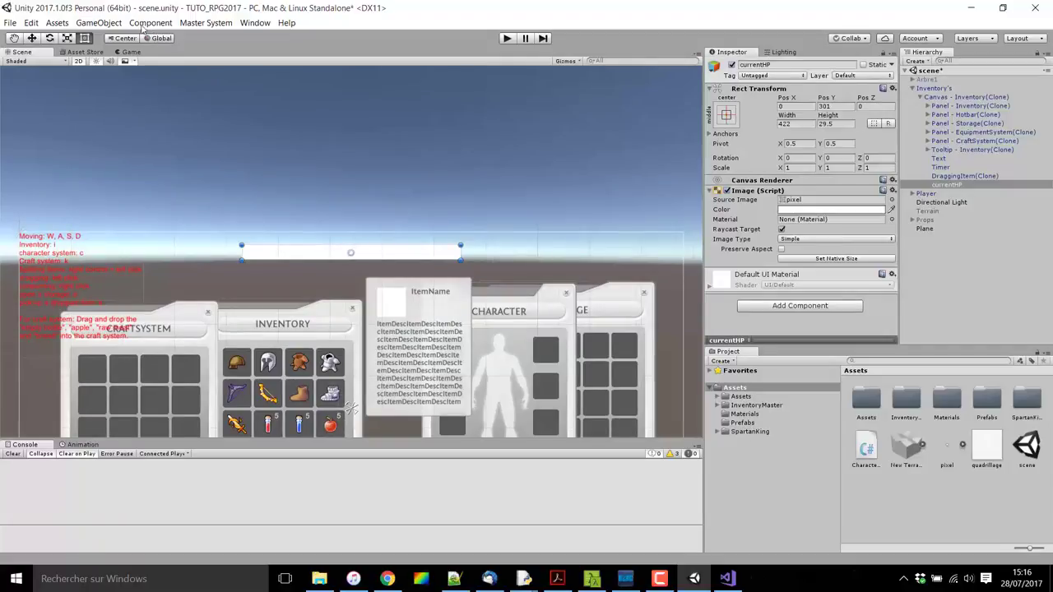
click(108, 24)
Create an empty object named Healthbar and nest it inside the inventory canvas.
click(103, 37)
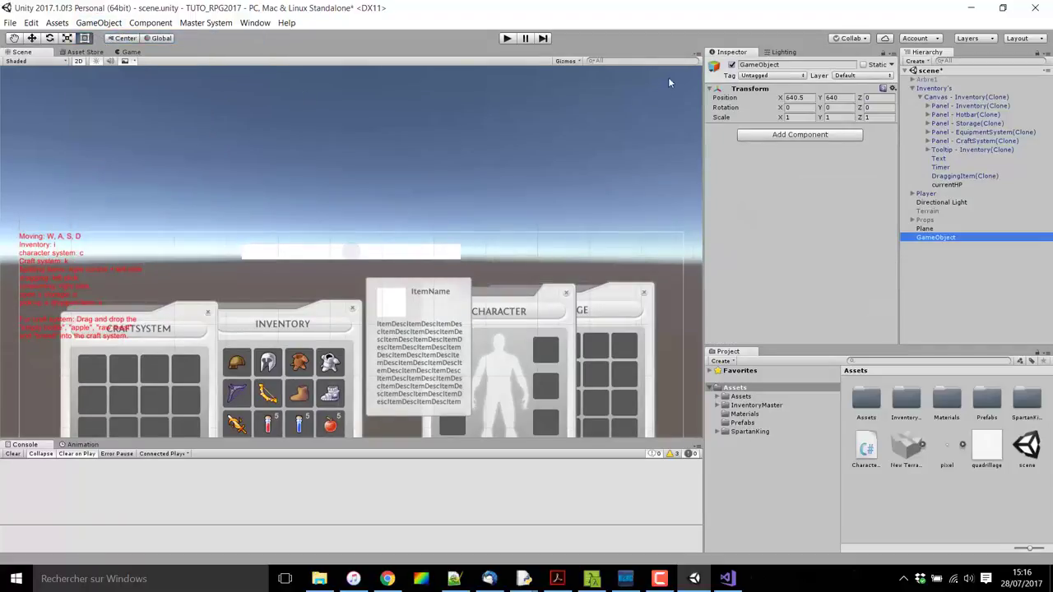
click(755, 66)
text(Healthbar)
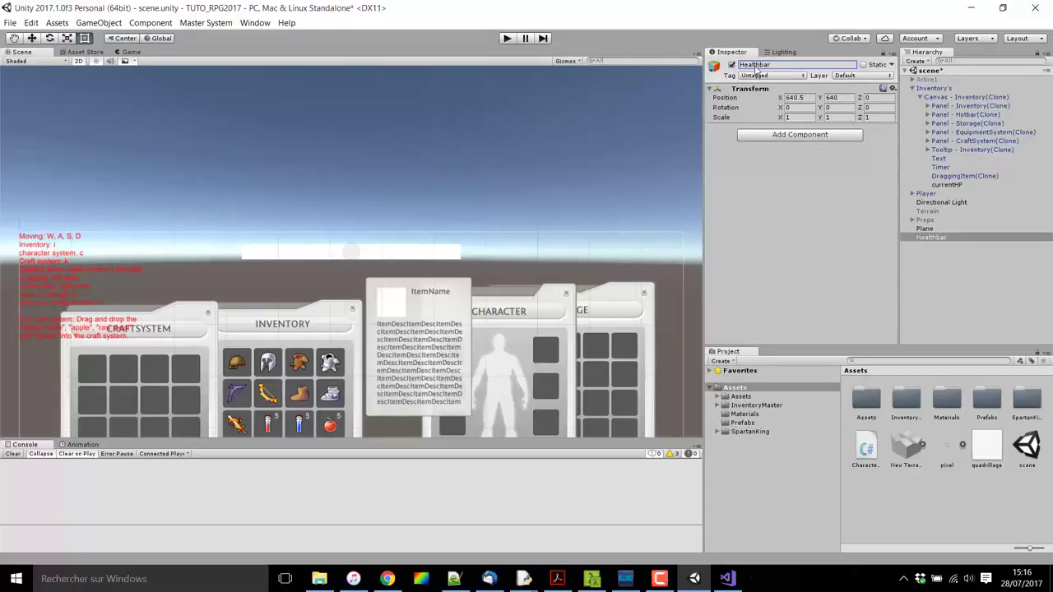
drag(935, 236, 947, 185)
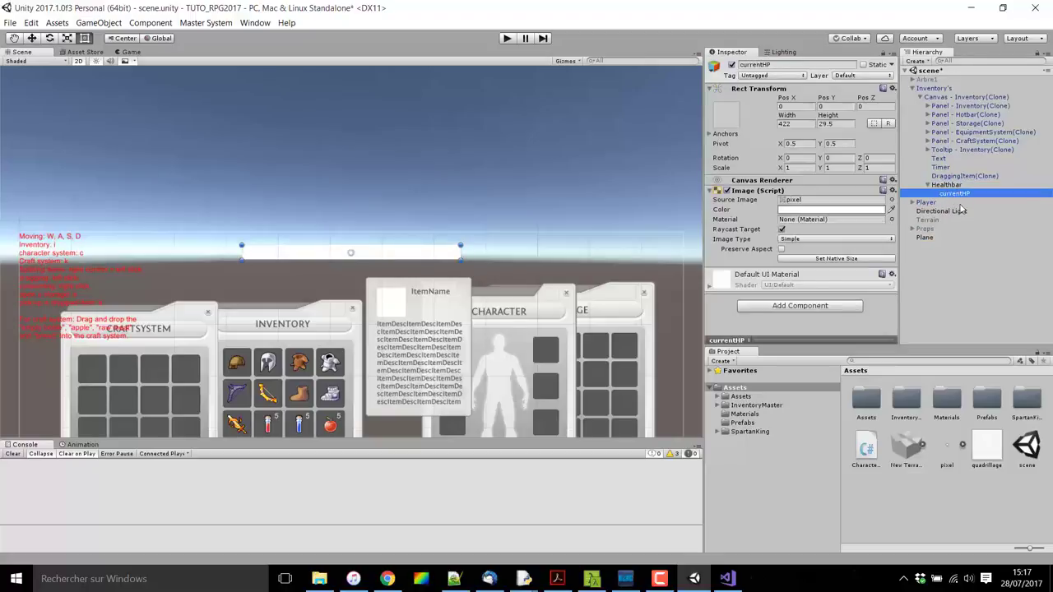
Duplicate currentHP and colour the original bar bright green 00FF41.
right_click(955, 196)
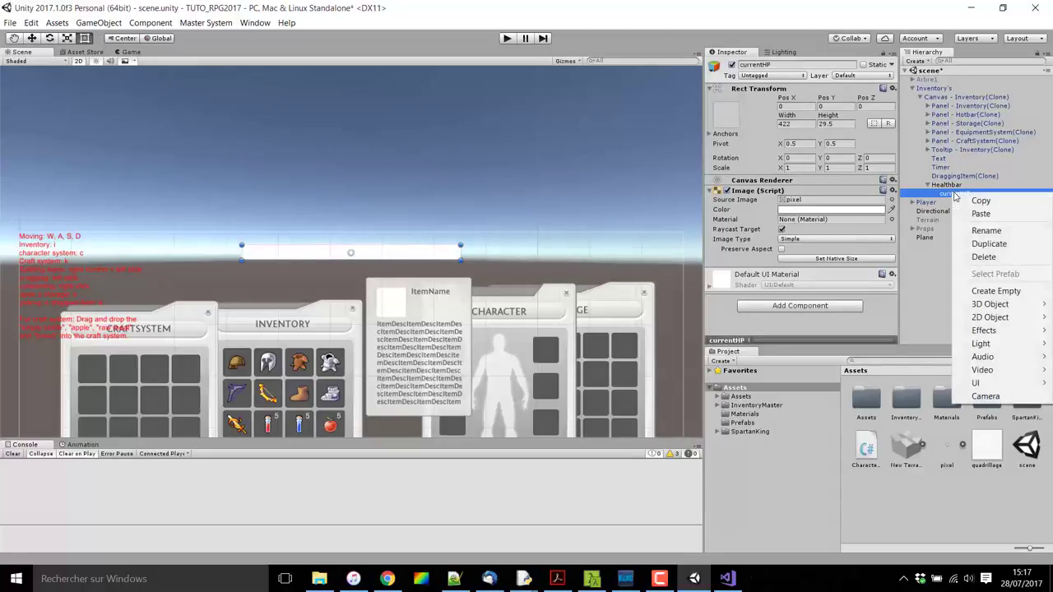
click(986, 243)
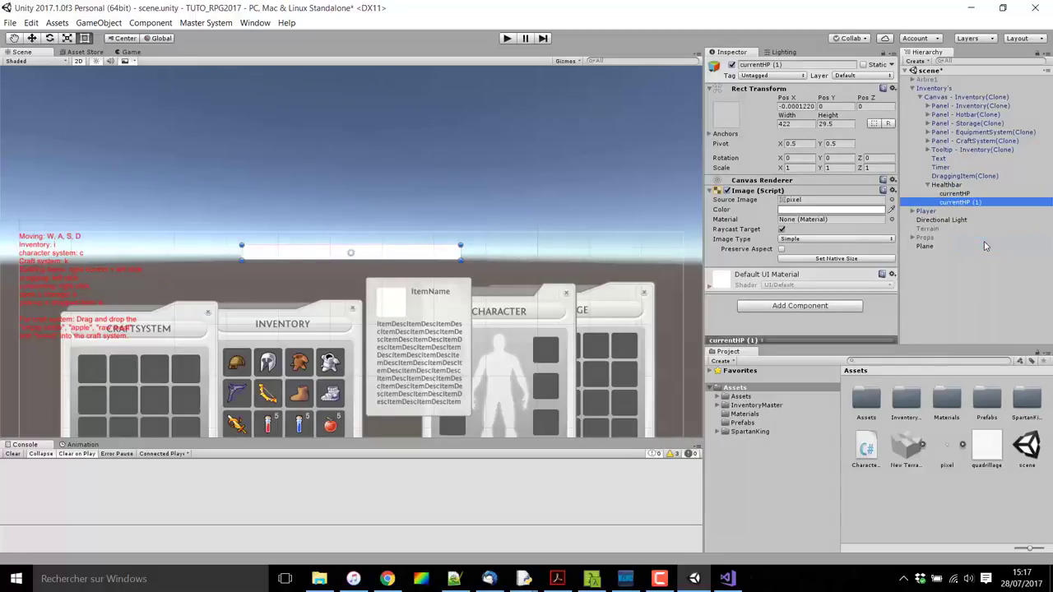
click(954, 194)
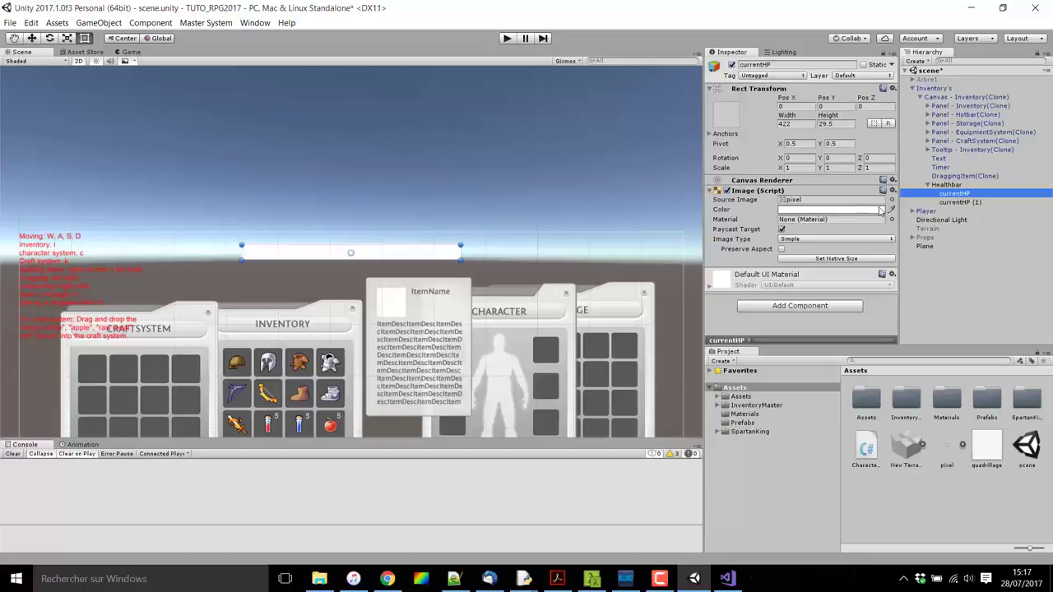
click(873, 211)
click(110, 113)
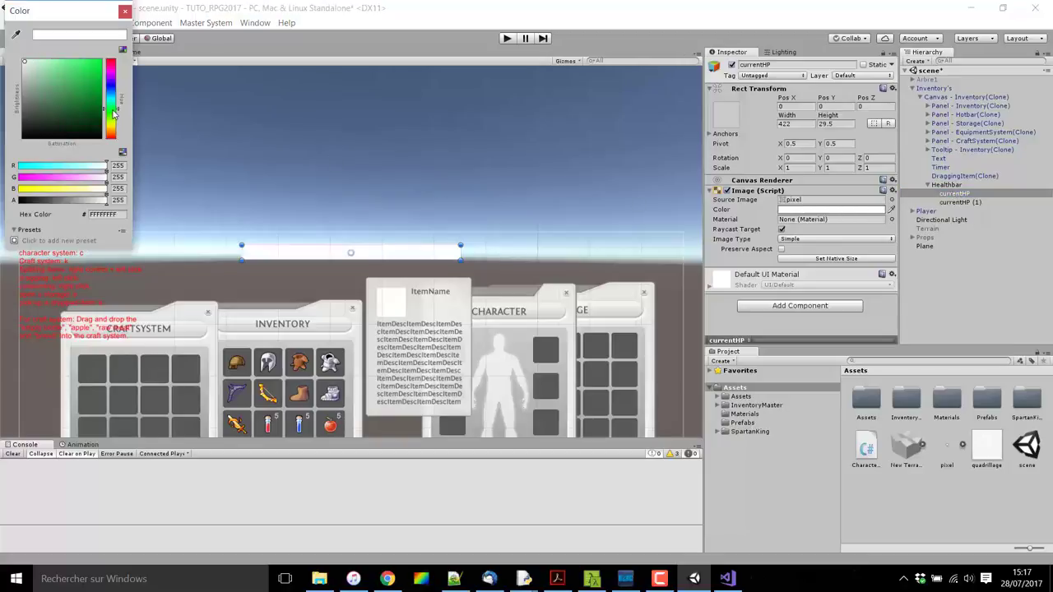
drag(92, 74, 106, 65)
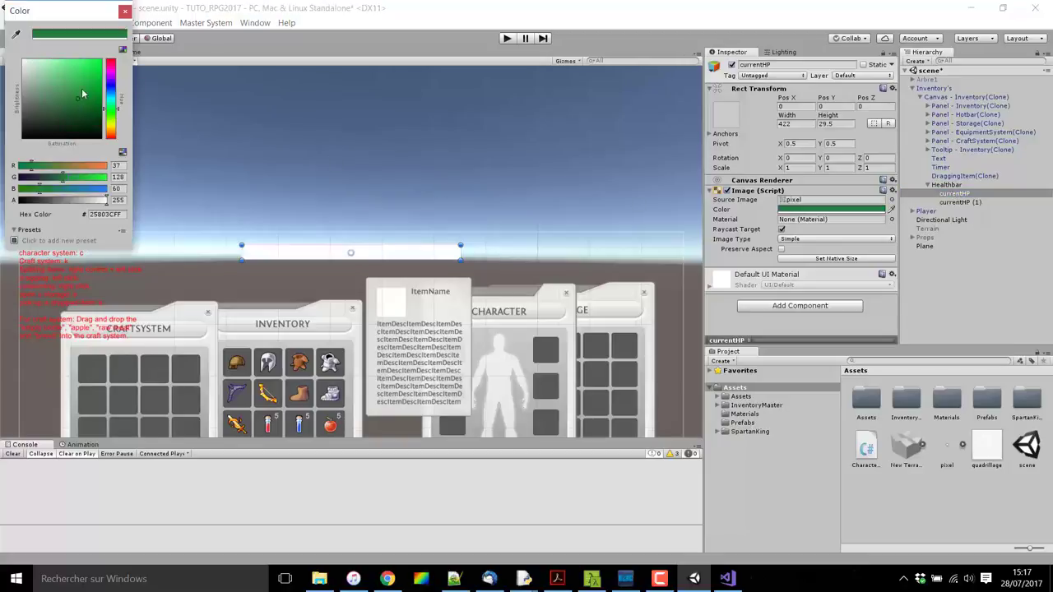
click(125, 12)
Rename the copy backgroundHP, make it red, and order currentHP after it.
click(971, 202)
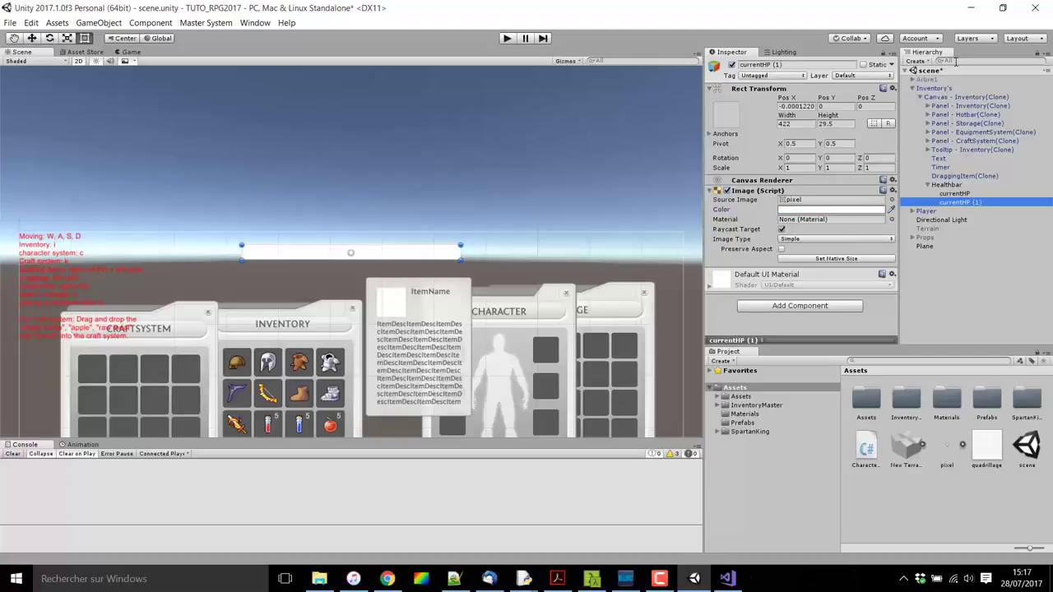
click(827, 63)
text(backgroundHP)
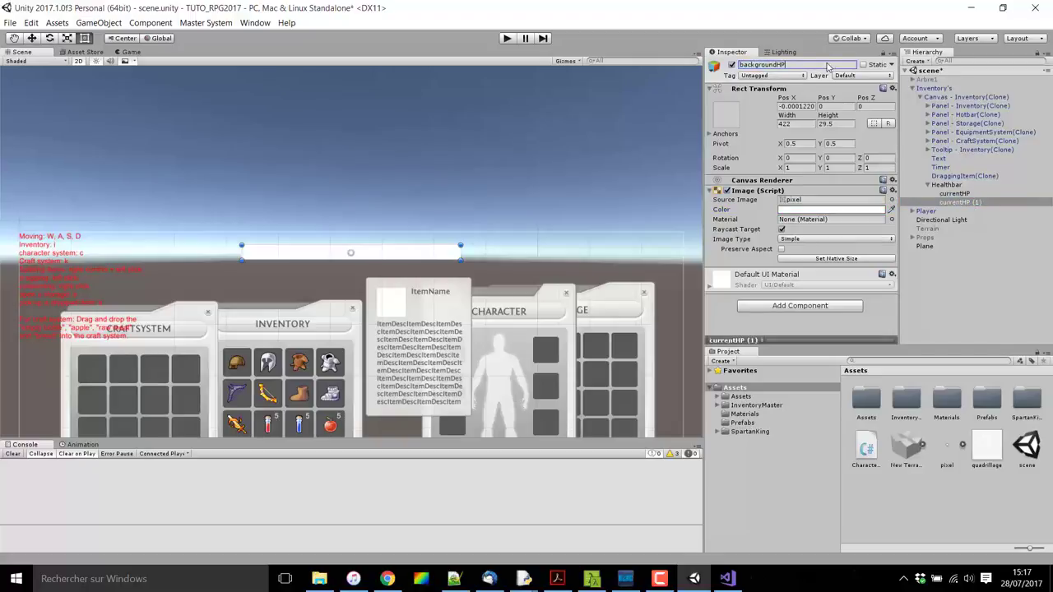
key(Return)
click(829, 211)
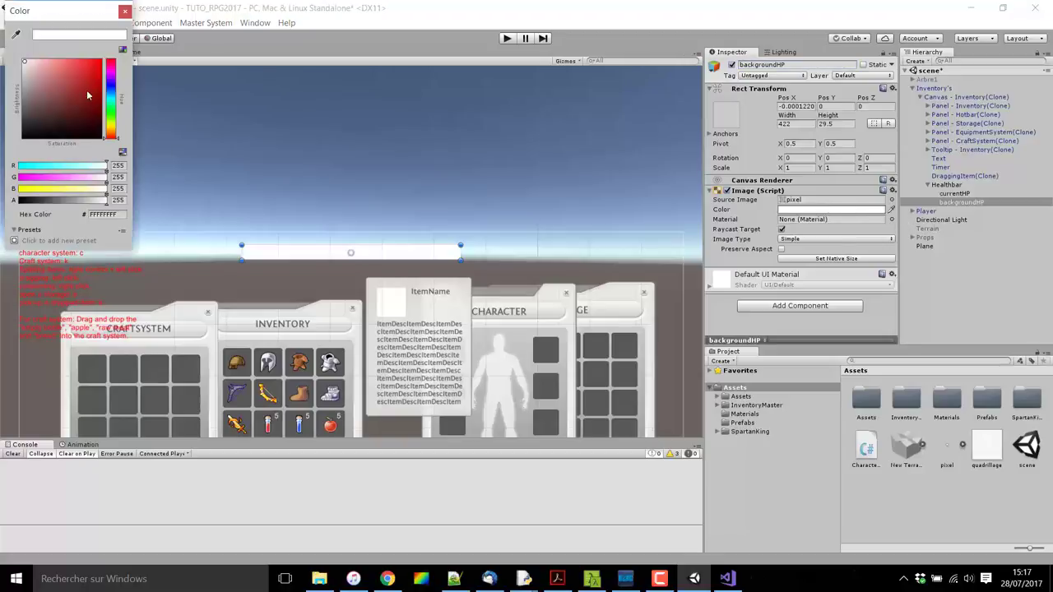
click(100, 61)
click(125, 12)
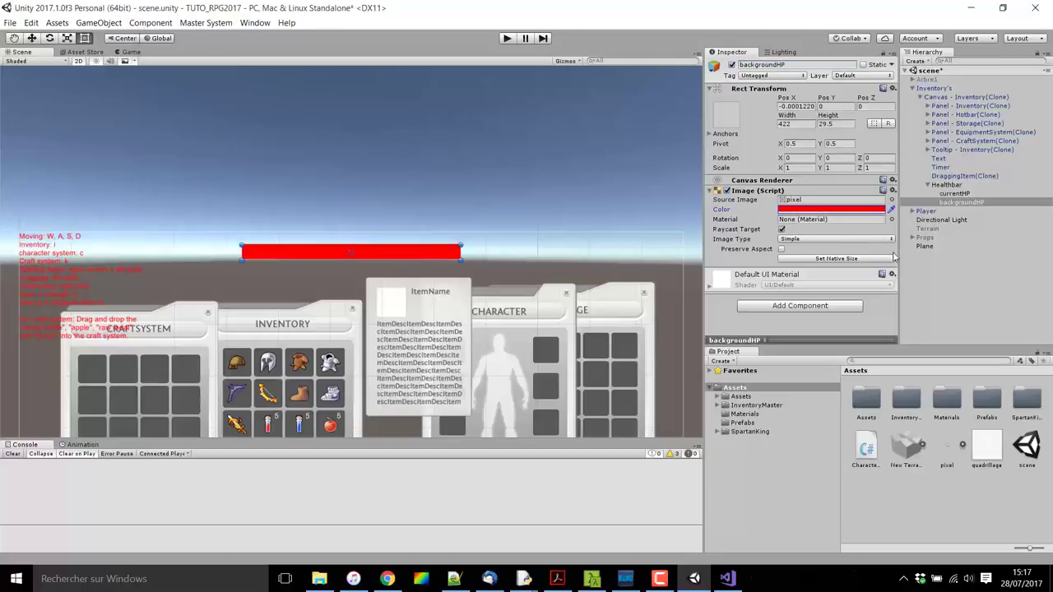
drag(954, 194, 956, 213)
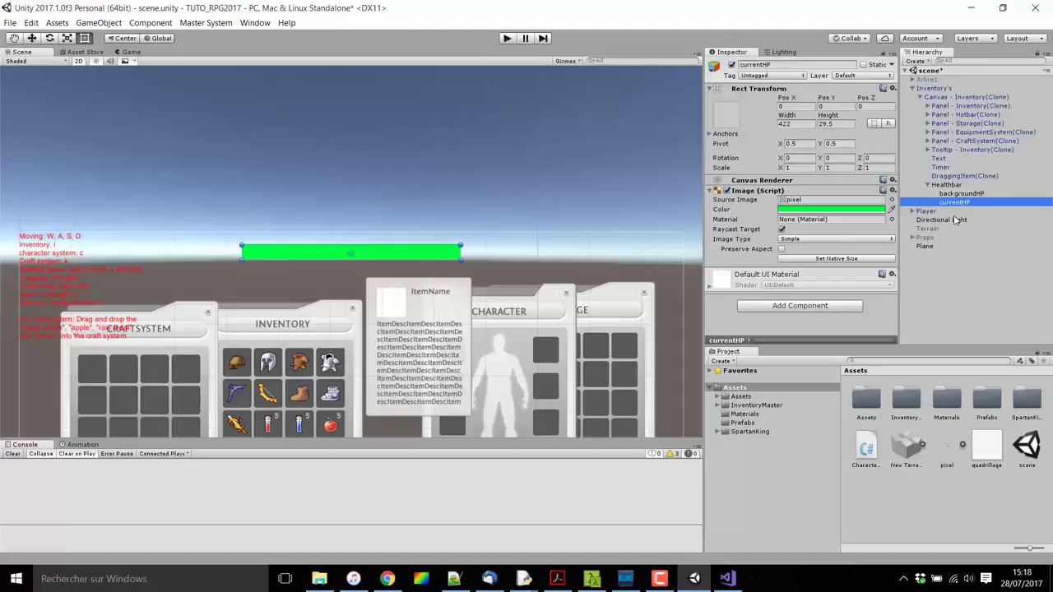
Duplicate the Healthbar, move the copy just below it, and rename it ManaBar.
right_click(951, 186)
click(986, 238)
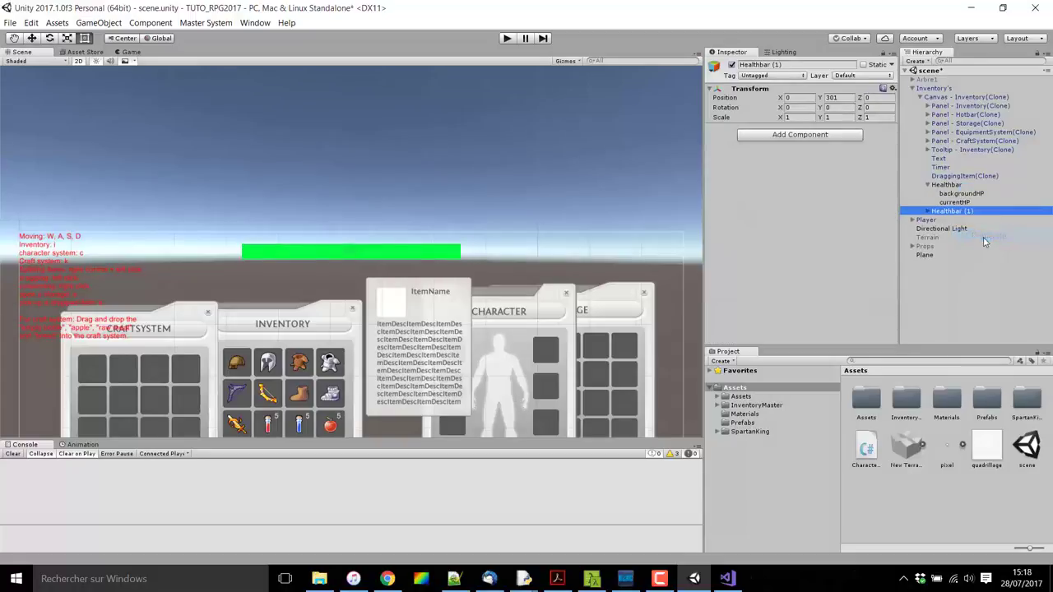
key(f)
click(64, 51)
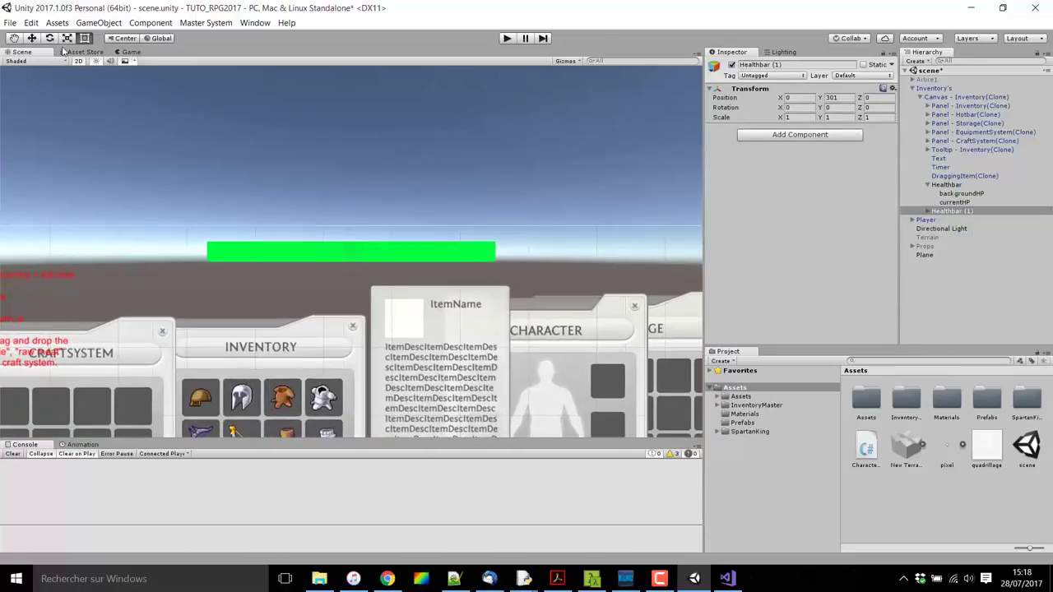
click(31, 38)
drag(350, 215, 349, 239)
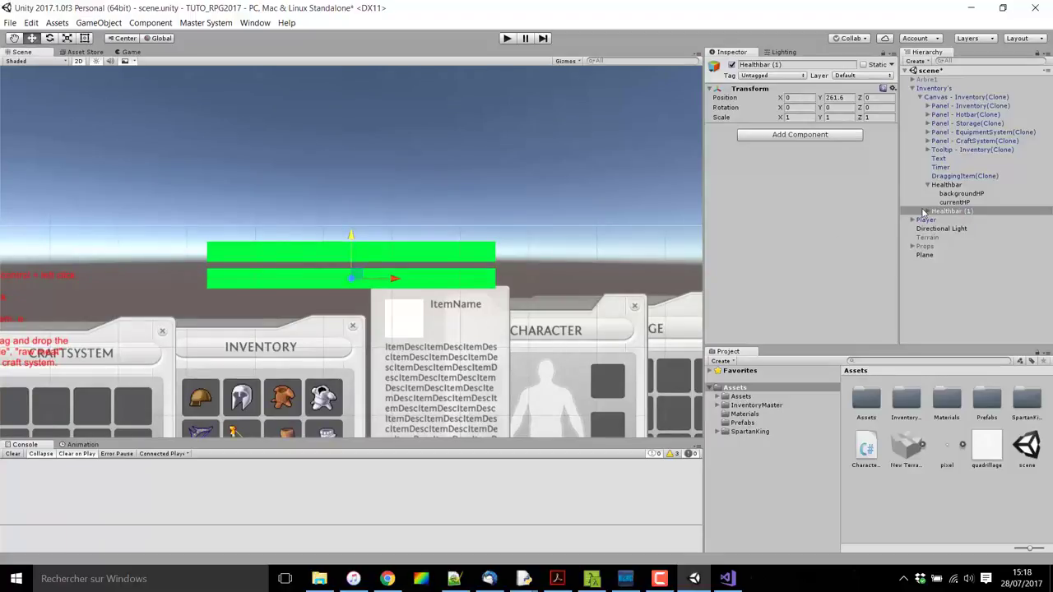
click(816, 68)
text(ManaBar)
Rename ManaBar's child images from backgroundHP and currentHP to backgroundMana and currentMana.
click(927, 213)
click(961, 219)
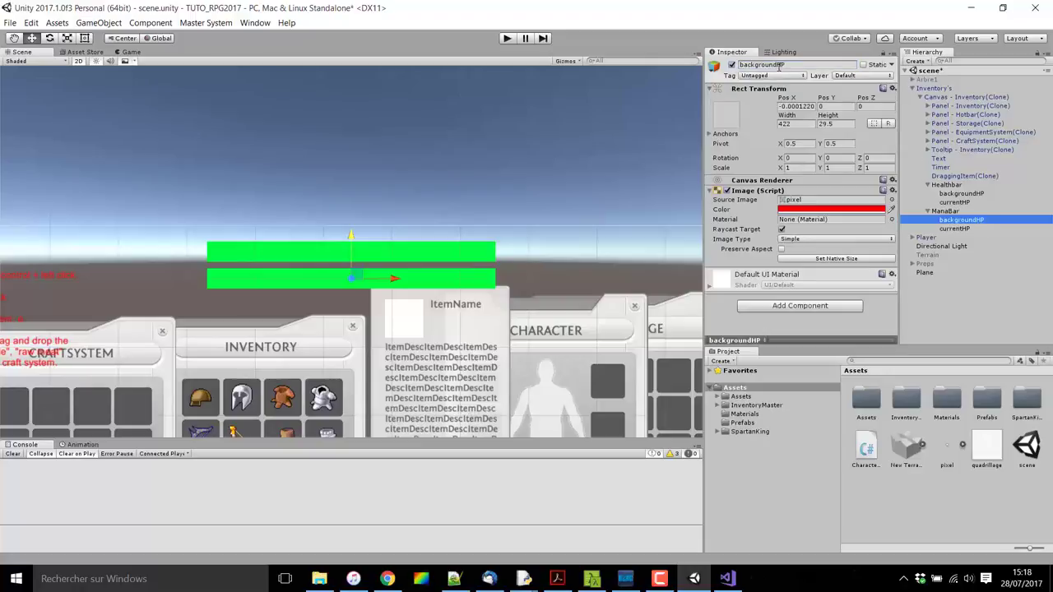
click(790, 65)
drag(777, 65, 806, 70)
text(Mana)
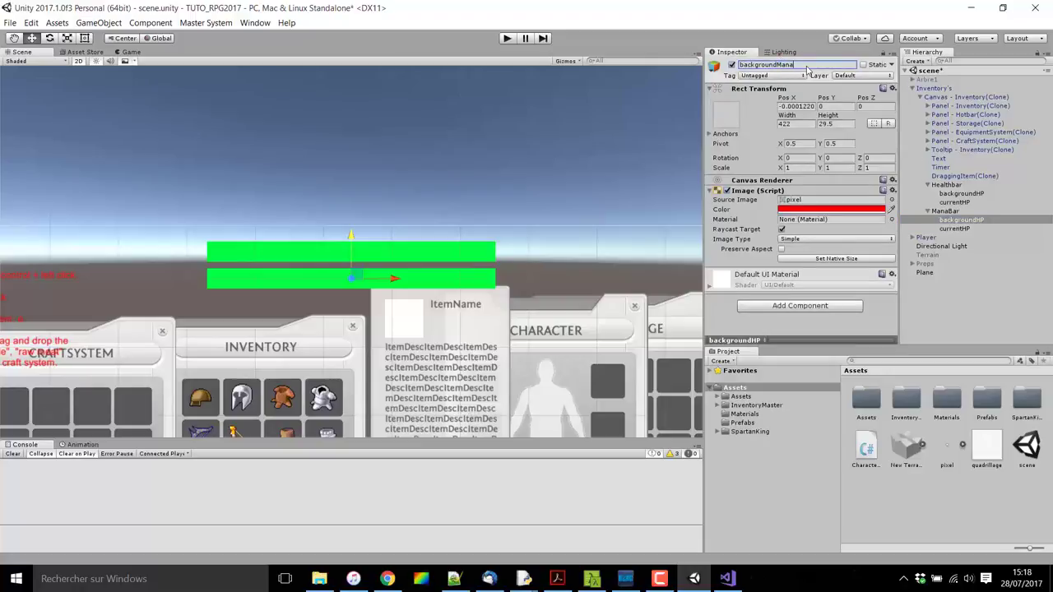
key(Return)
click(954, 228)
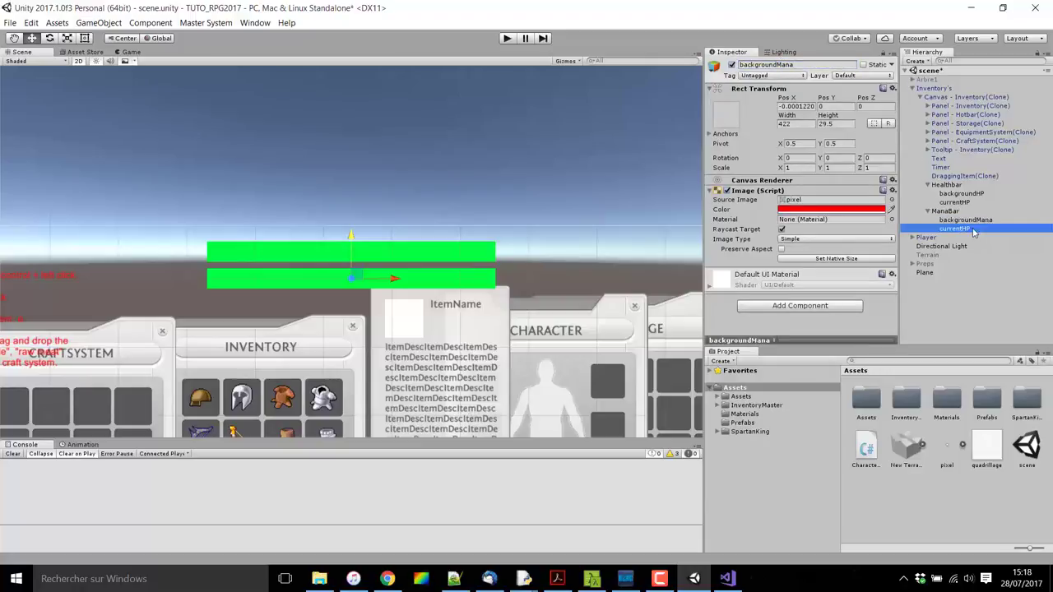
click(769, 65)
drag(761, 65, 791, 72)
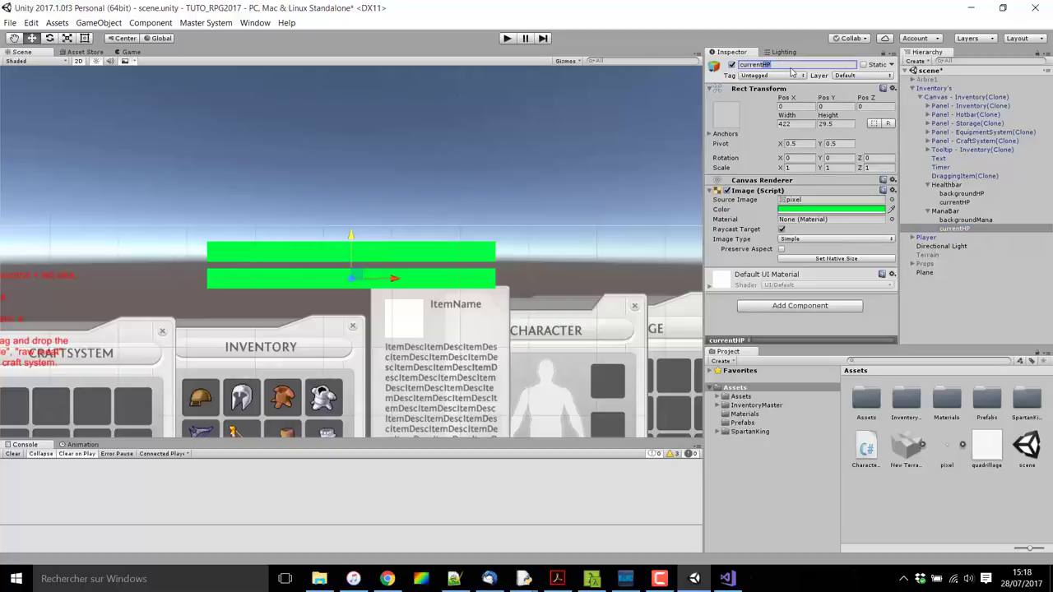
text(Mana)
key(Return)
Set the currentMana image colour to blue.
click(813, 211)
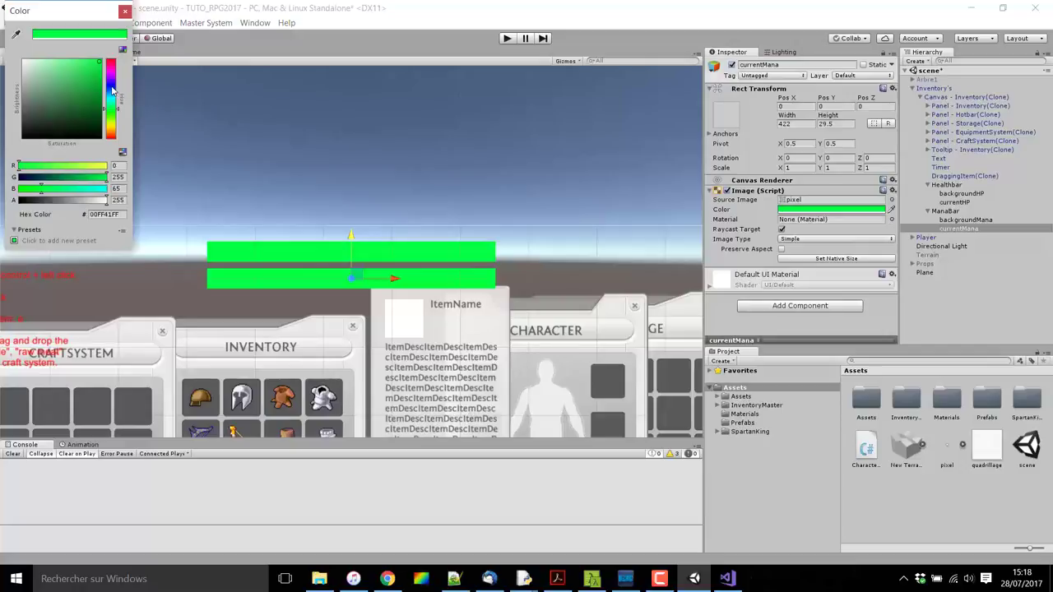
click(111, 83)
click(125, 11)
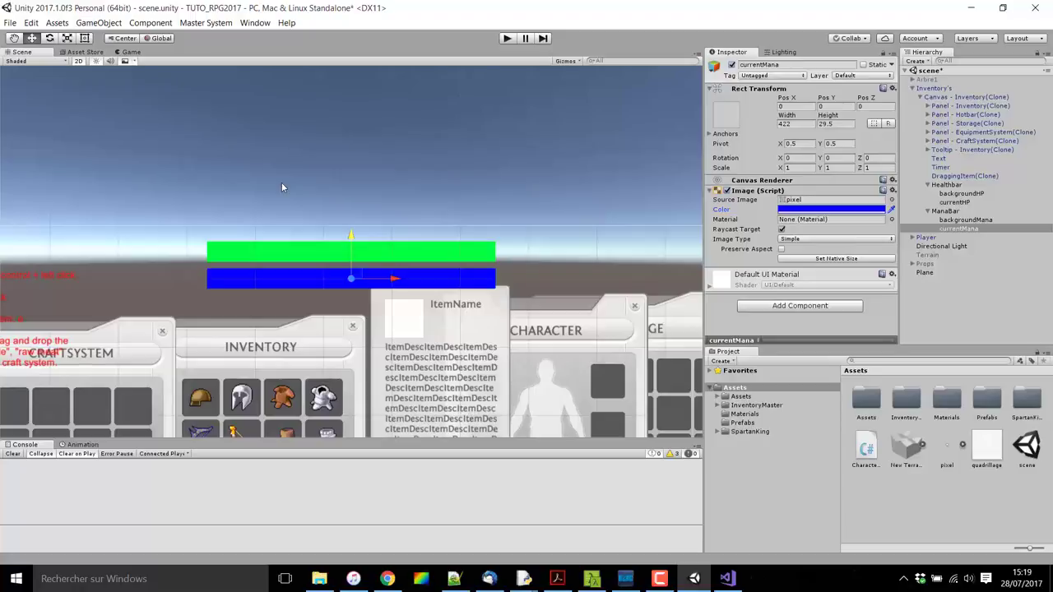
click(727, 582)
Make the maxHealth and currentMana declarations public in PlayerInventory.cs.
scroll(329, 329, up, 20)
click(112, 348)
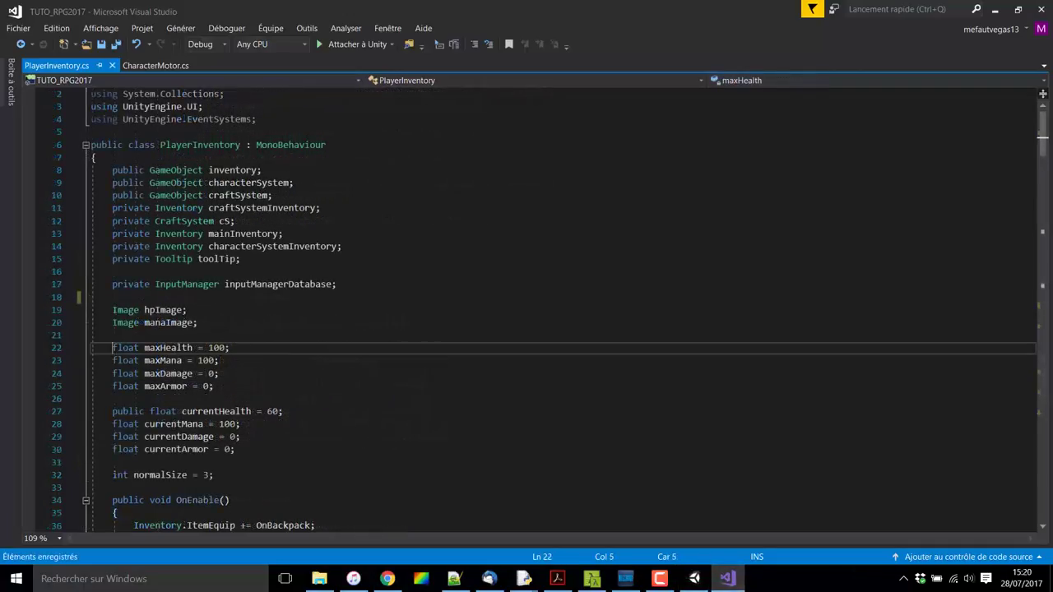
text(public)
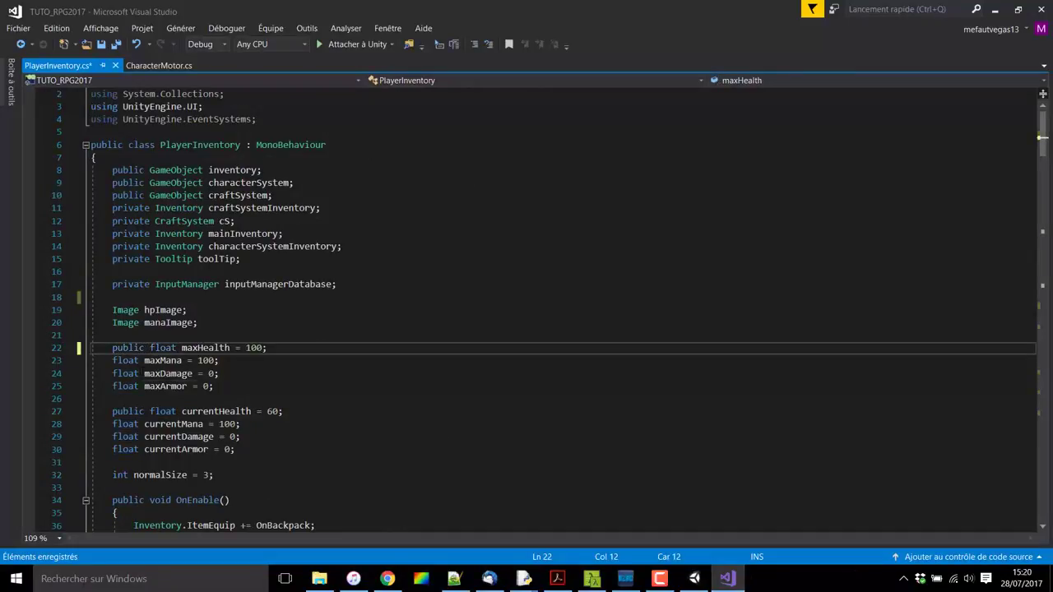
click(112, 424)
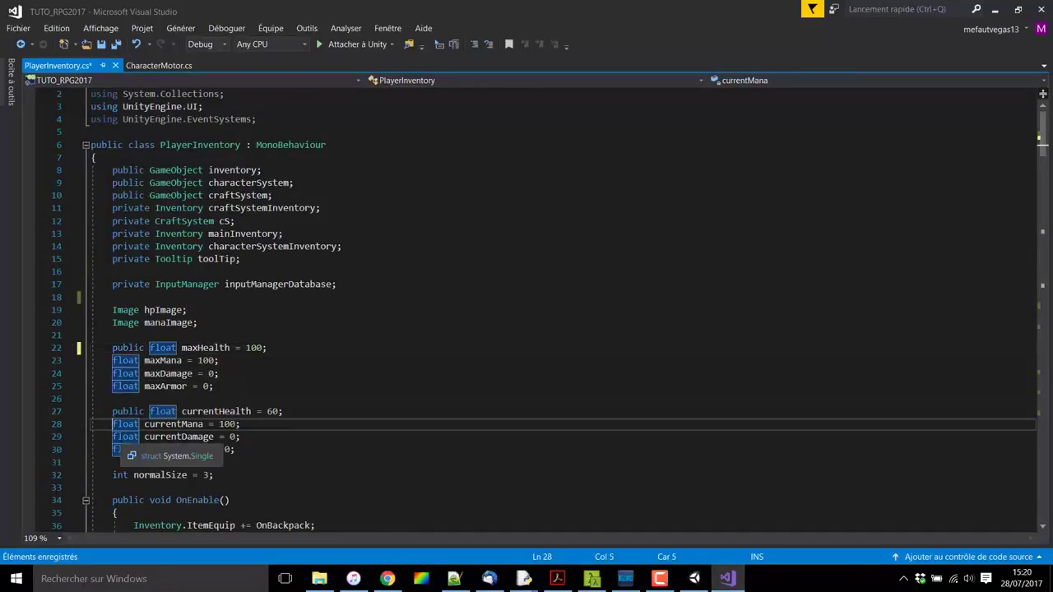
text(public)
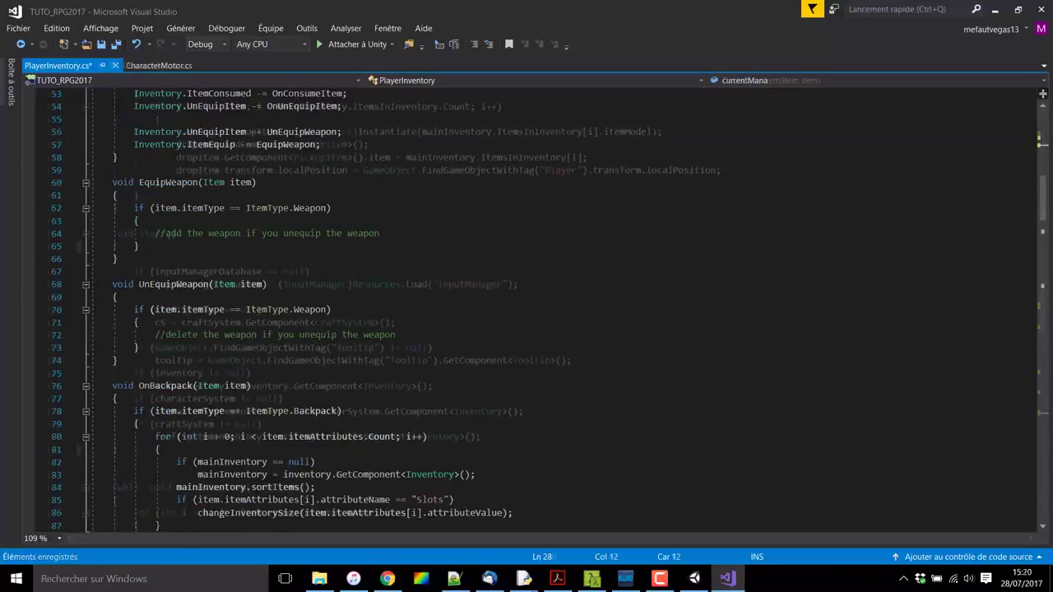
At the top of Start(), add hpImage = GameObject.Find("currentHP").GetComponent<Image>();.
mouse_move(117, 450)
mouse_down()
mouse_move(90, 297)
mouse_move(92, 234)
mouse_up()
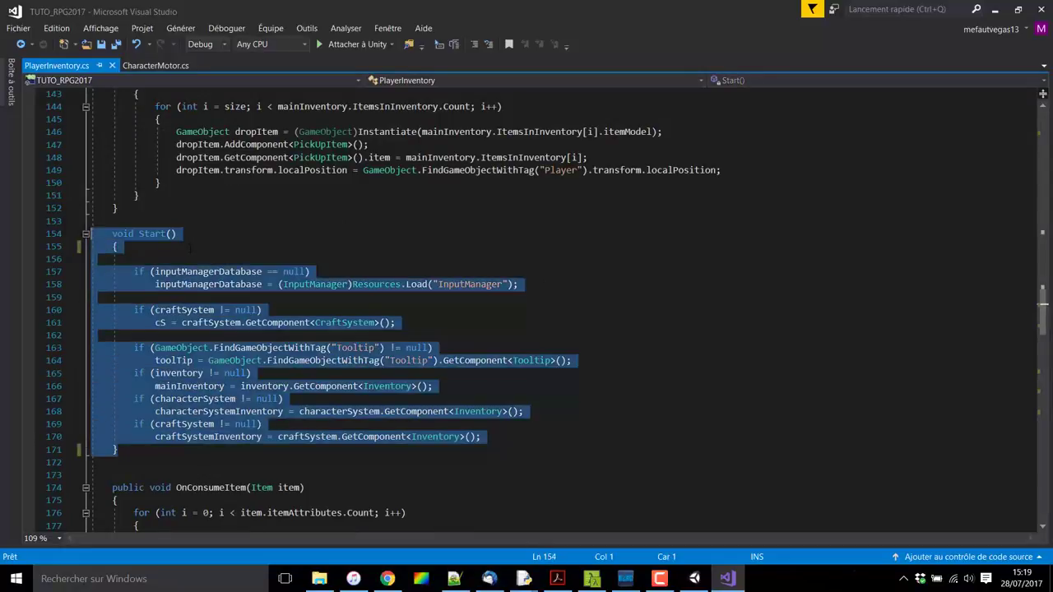
click(190, 247)
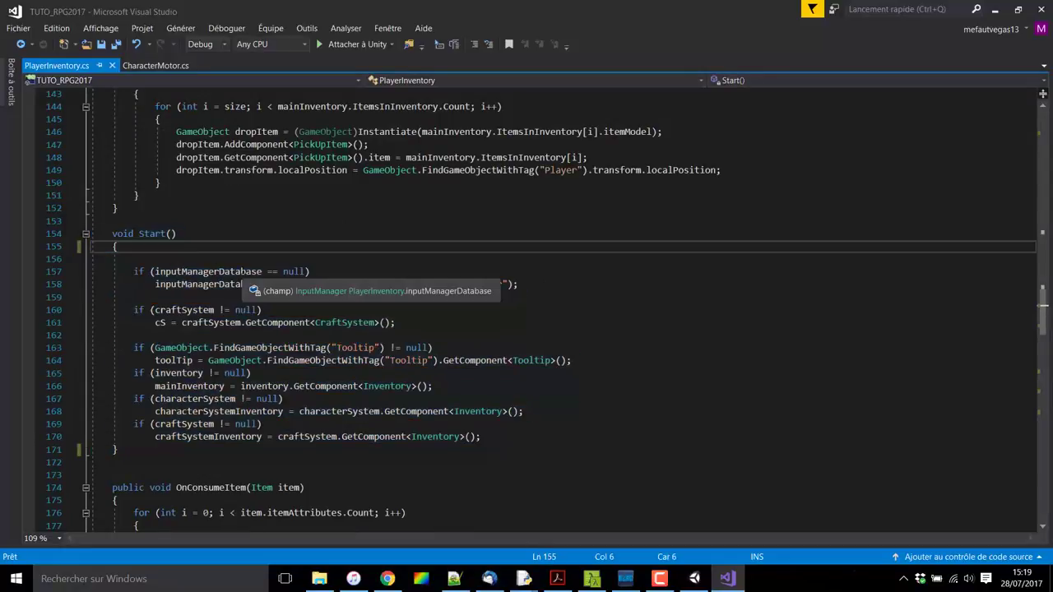
key(Return)
text(hpIm)
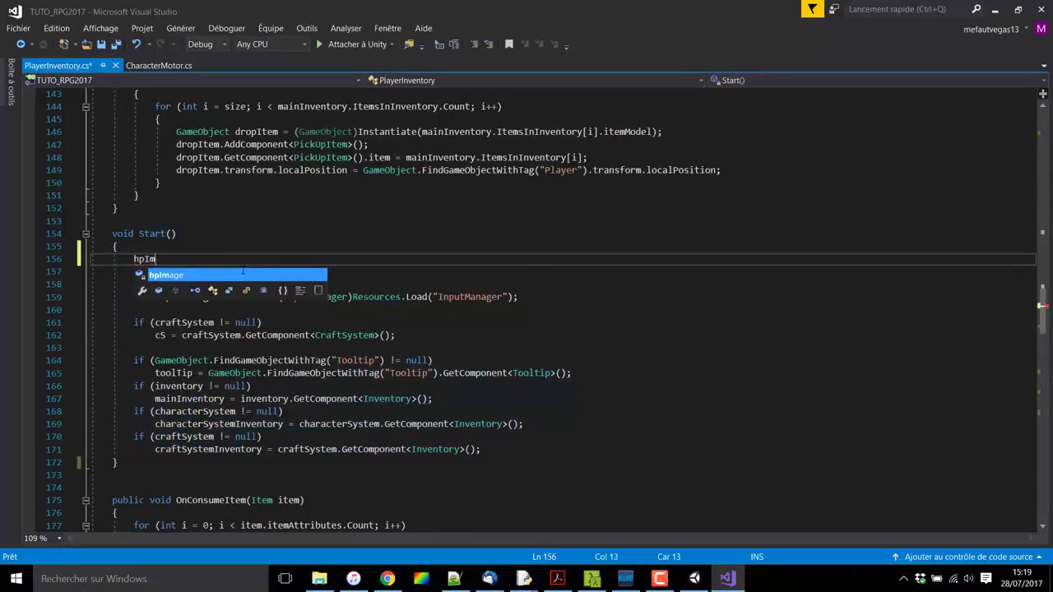
text(age = GameObject)
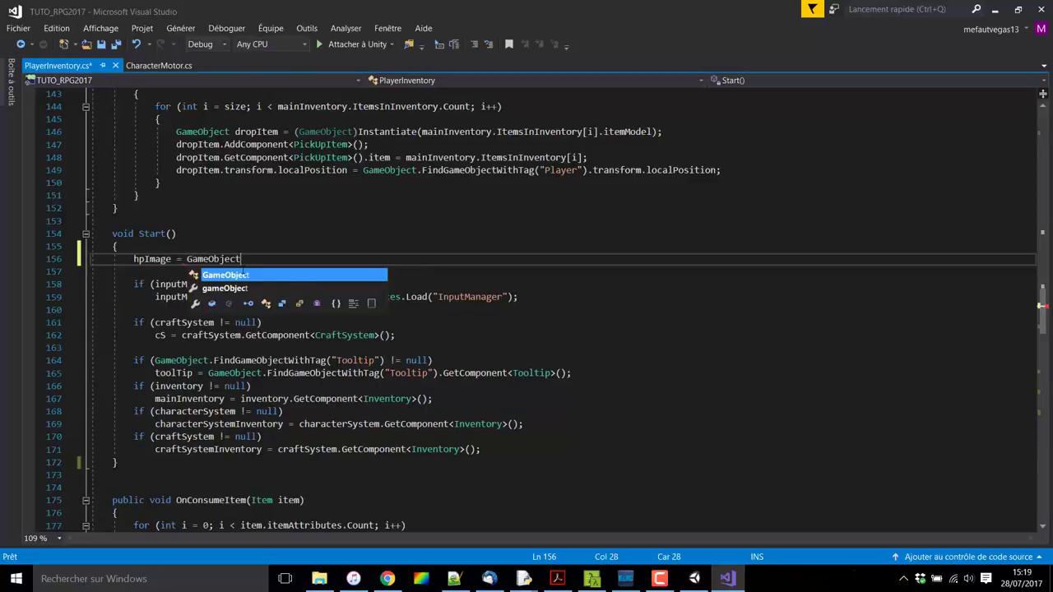
text(.Find(")
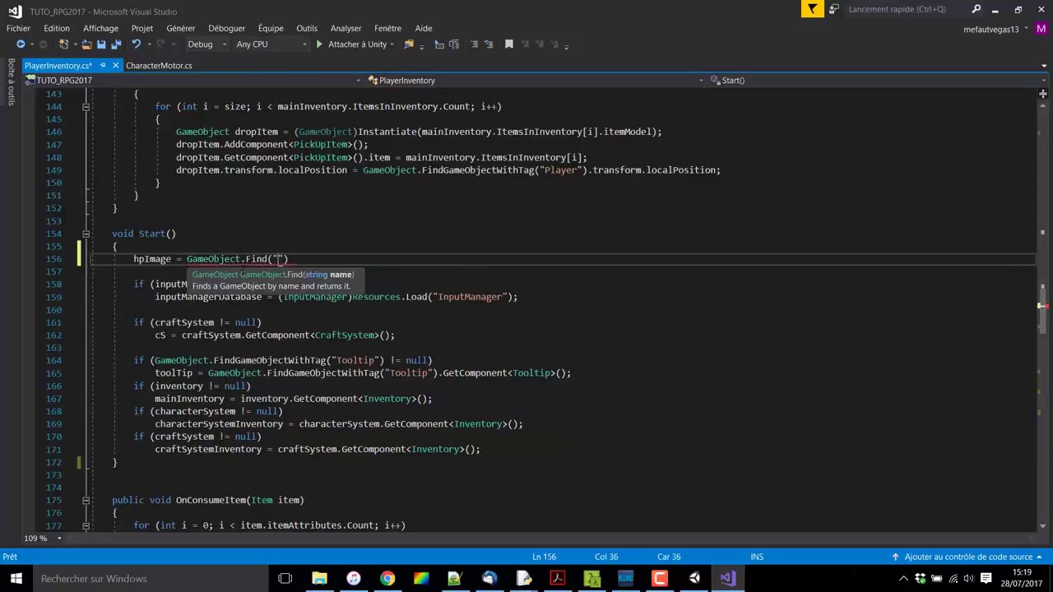
text(currentHP"))
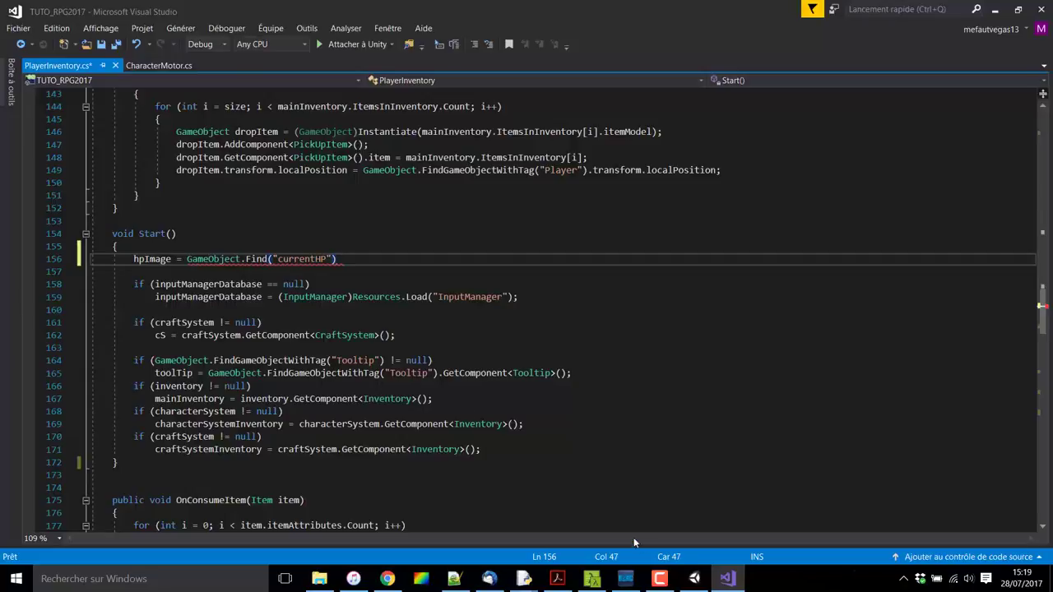
text(.GetC)
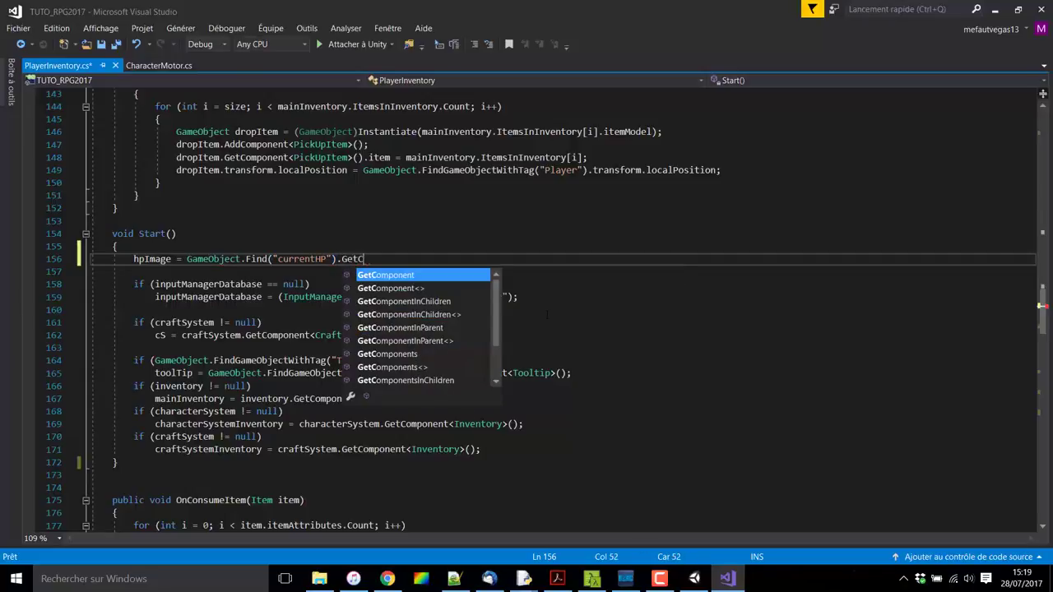
text(ompo)
key(Tab)
text(<Image)
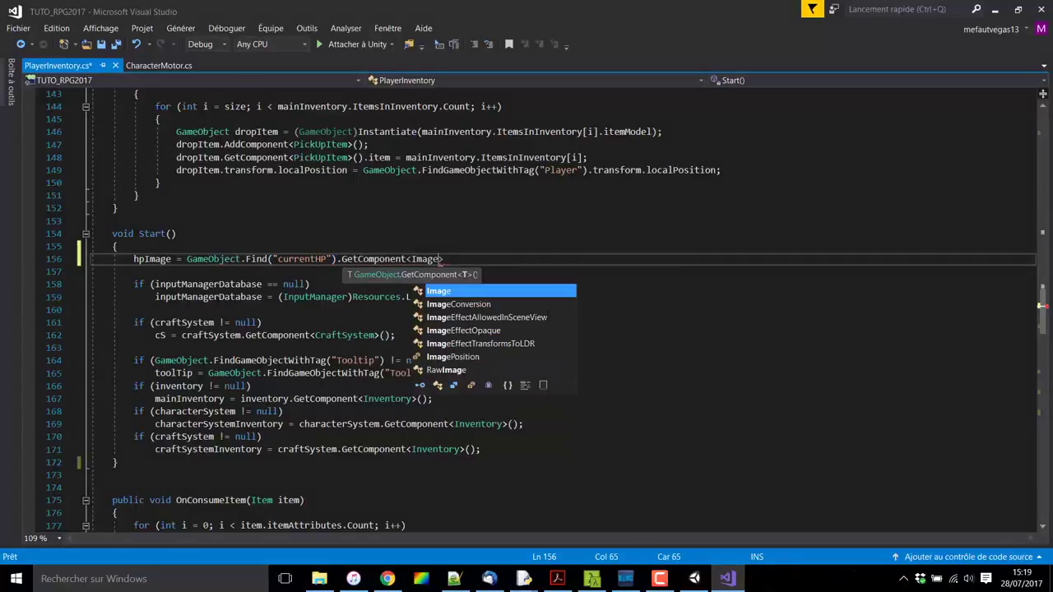
text(>();)
Duplicate that line as manaImage = GameObject.Find("currentMana").GetComponent<Image>();.
key(shift+Home)
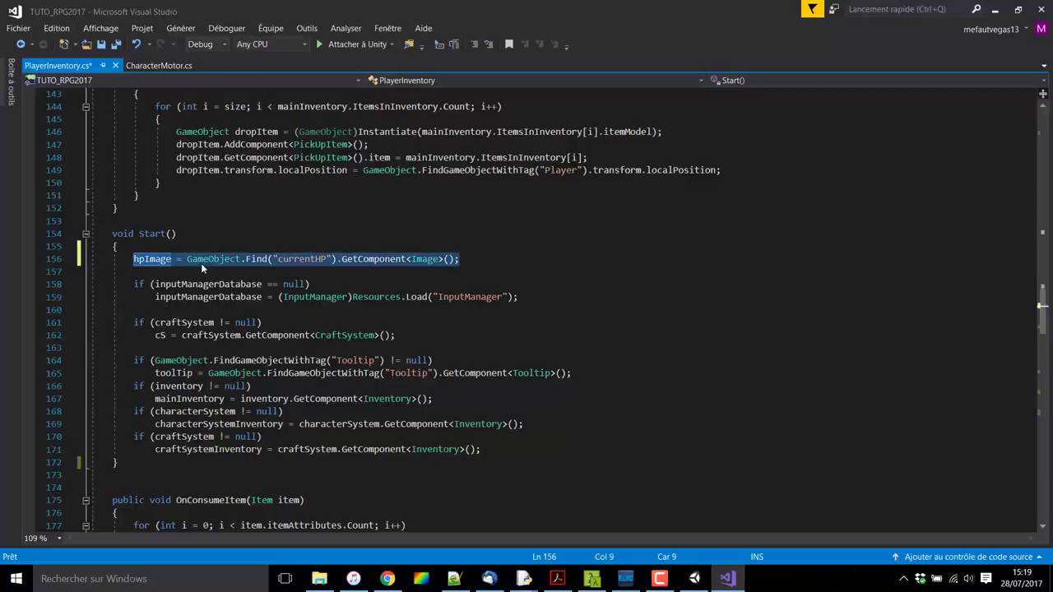
key(ctrl+c)
key(End)
key(Return)
key(ctrl+v)
click(136, 273)
key(Delete)
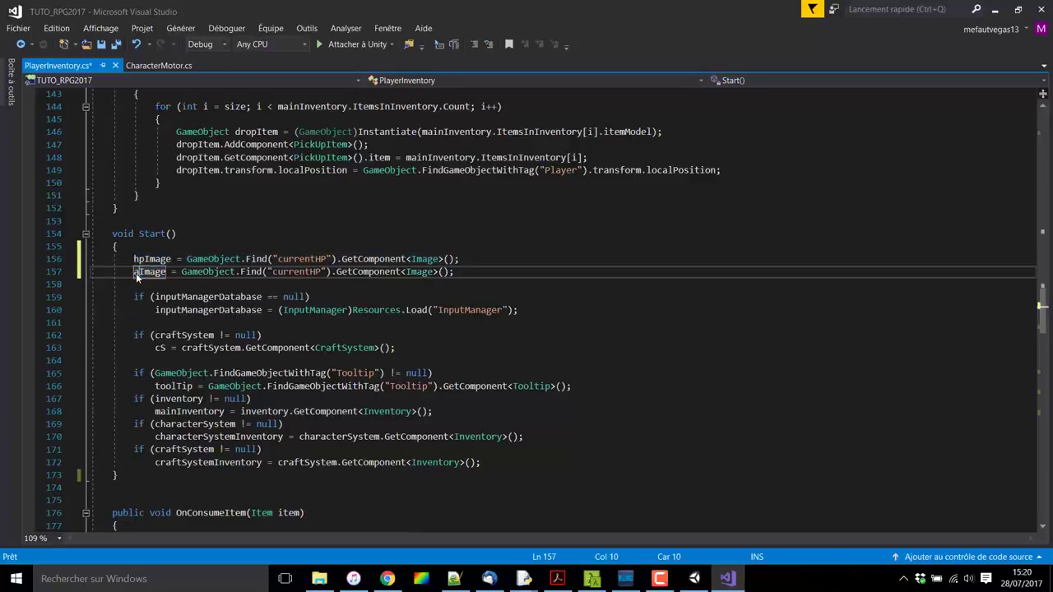
key(BackSpace)
text(mana)
click(332, 272)
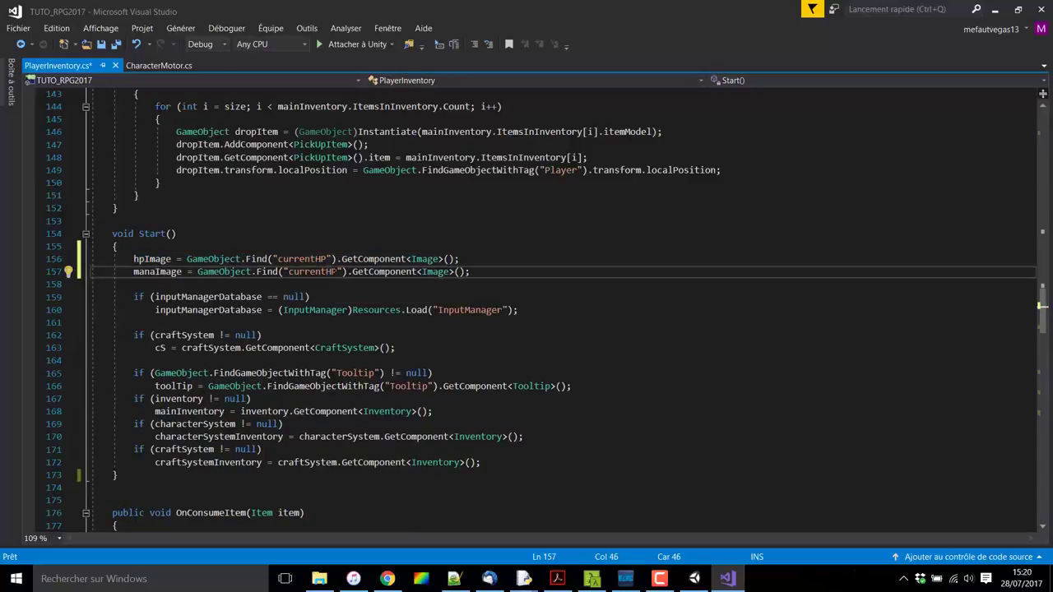
key(BackSpace)
key(BackSpace)
text(Mana)
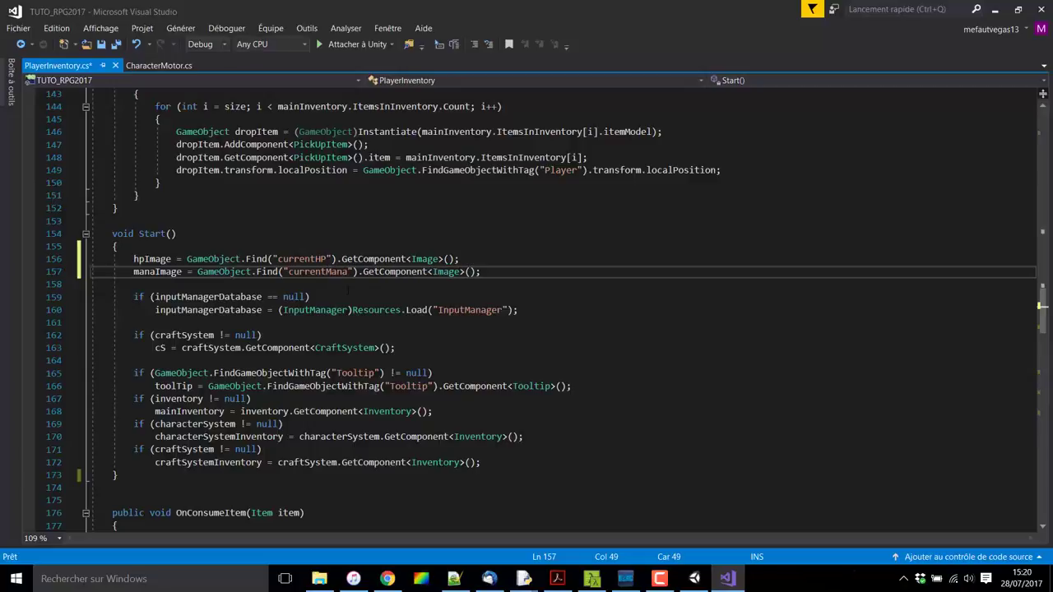
scroll(475, 345, down, 2)
scroll(475, 346, down, 7)
scroll(475, 345, down, 7)
scroll(475, 346, down, 7)
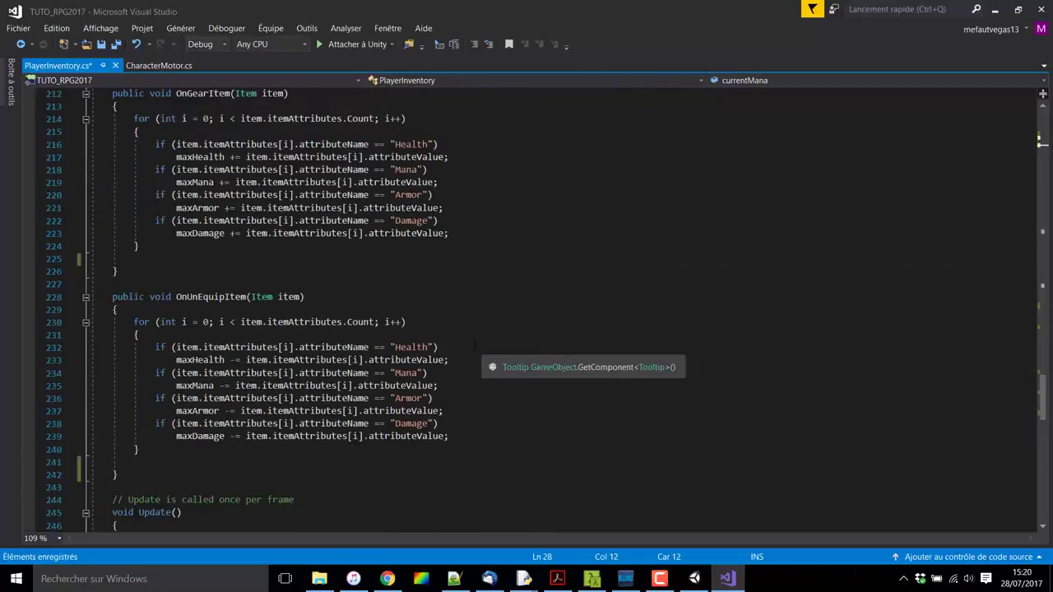
scroll(475, 346, down, 5)
scroll(476, 345, down, 5)
In Update(), compute percentageHP from currentHealth * 100 / maxHealth and assign it to hpImage.fillAmount.
click(183, 132)
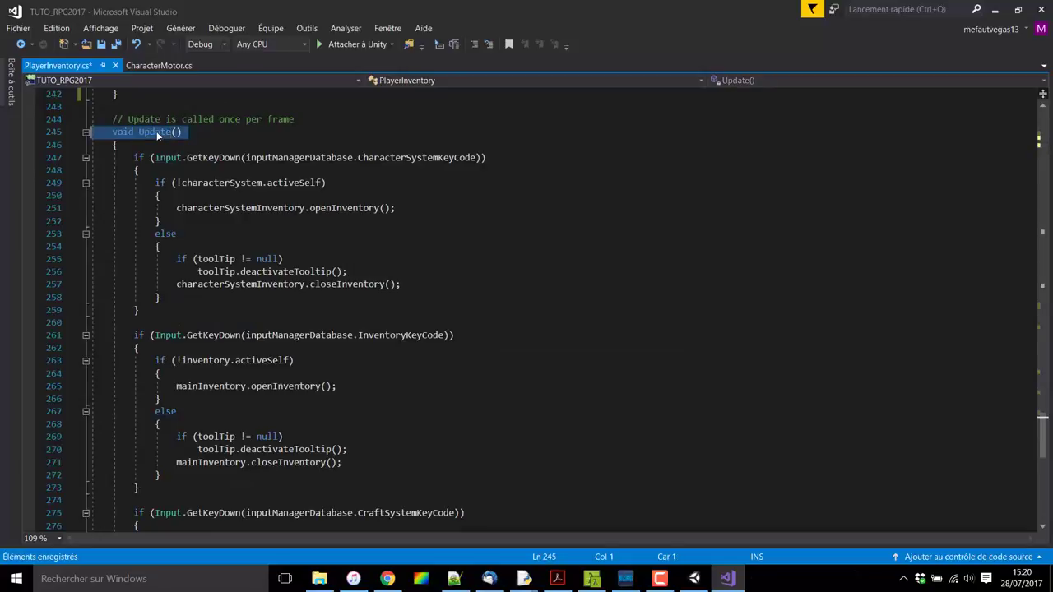
click(134, 157)
key(Return)
key(Return)
key(Return)
key(Up)
key(Up)
text(float percent)
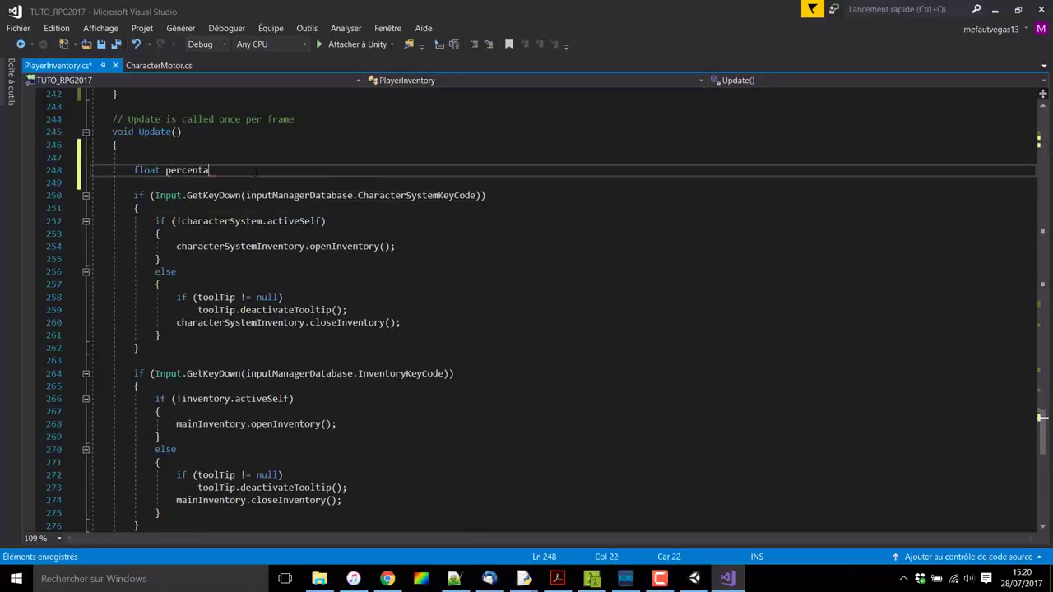
text(ageHP )
text(= ((current)
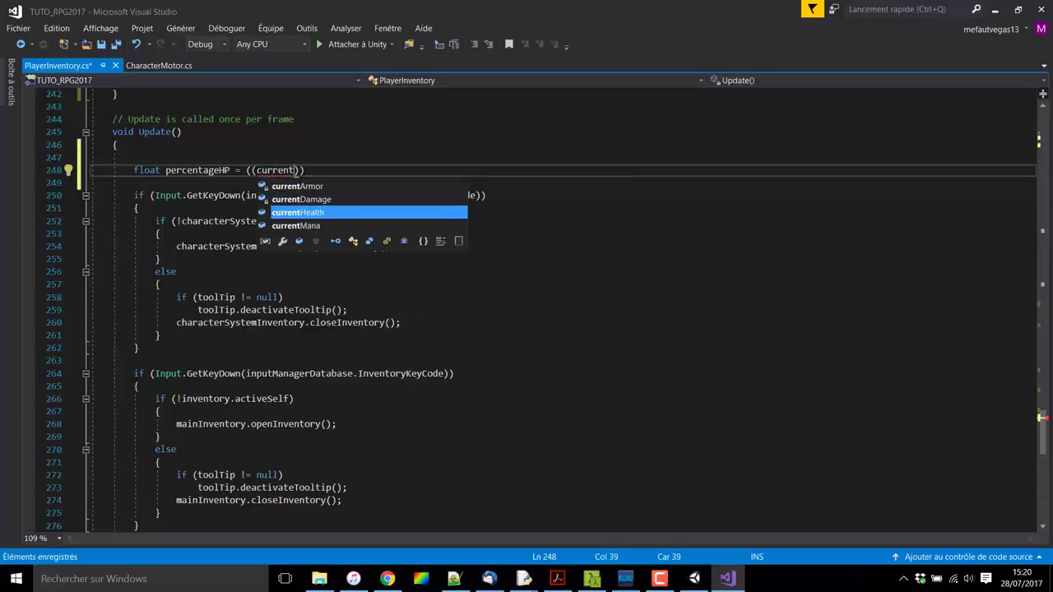
key(Tab)
text(* 100)
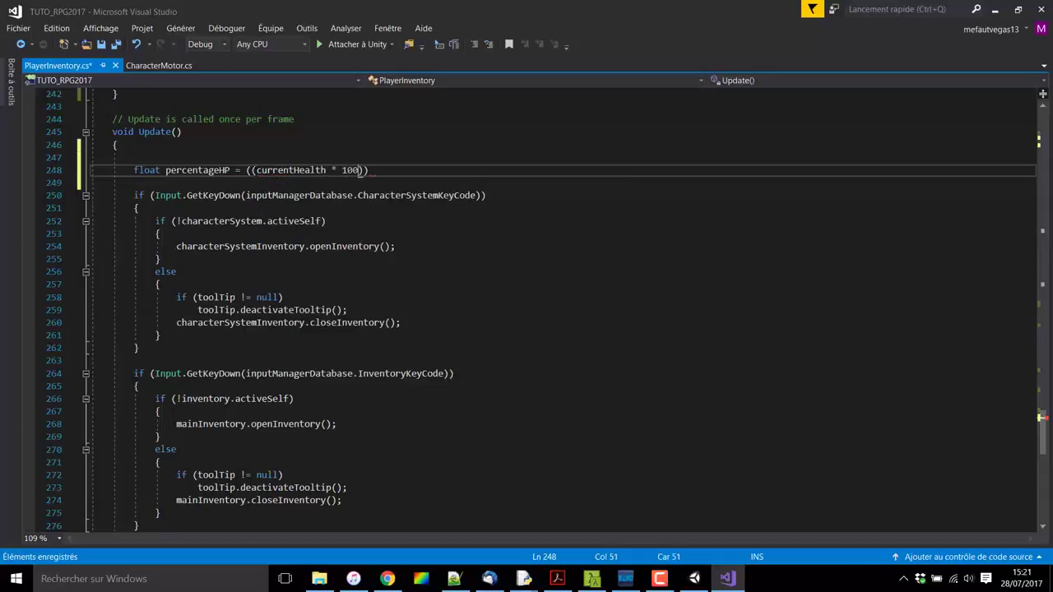
text() /)
text( maxH)
key(Tab)
text() / 100;)
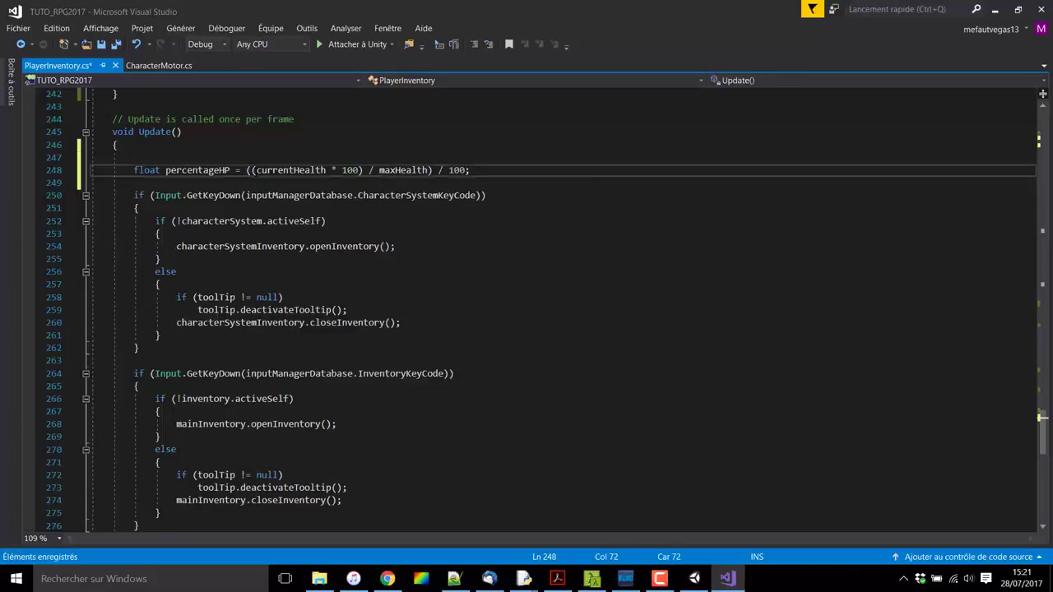
key(Return)
text(hpImage)
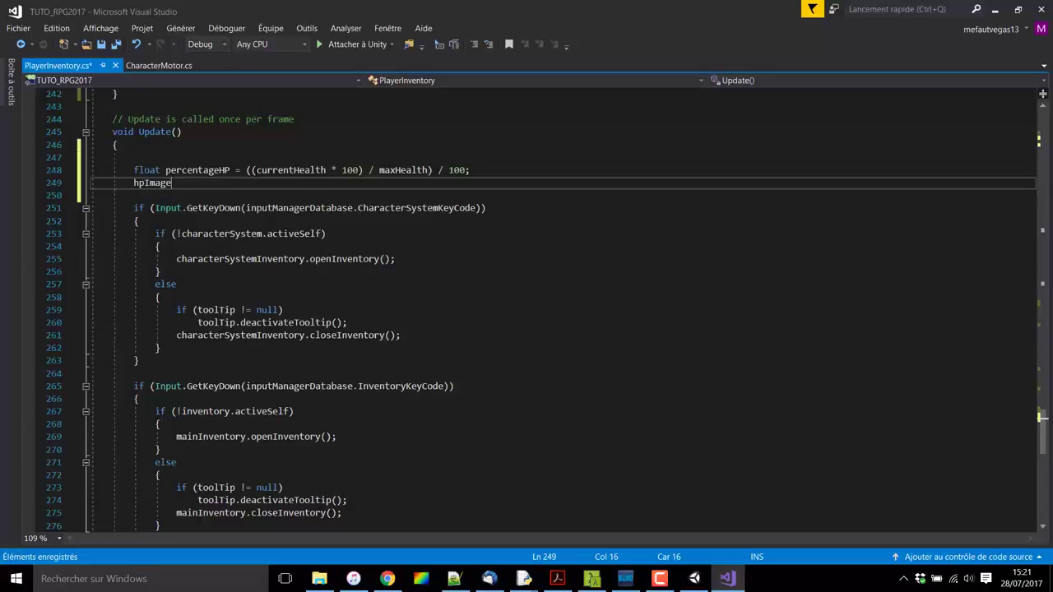
text(.fillA)
key(Tab)
text(= )
text(percentage)
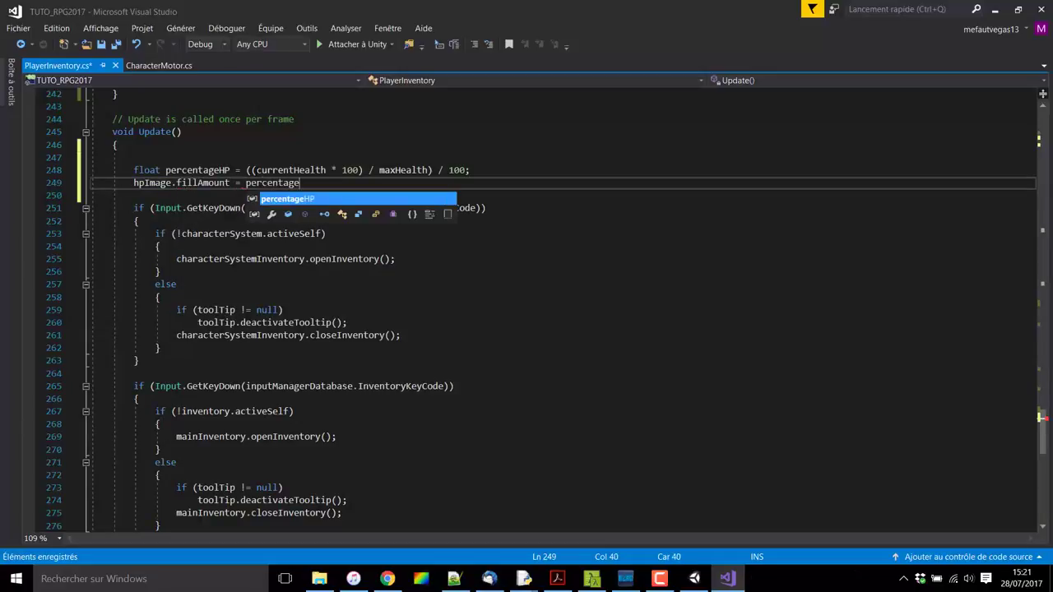
text(HP;)
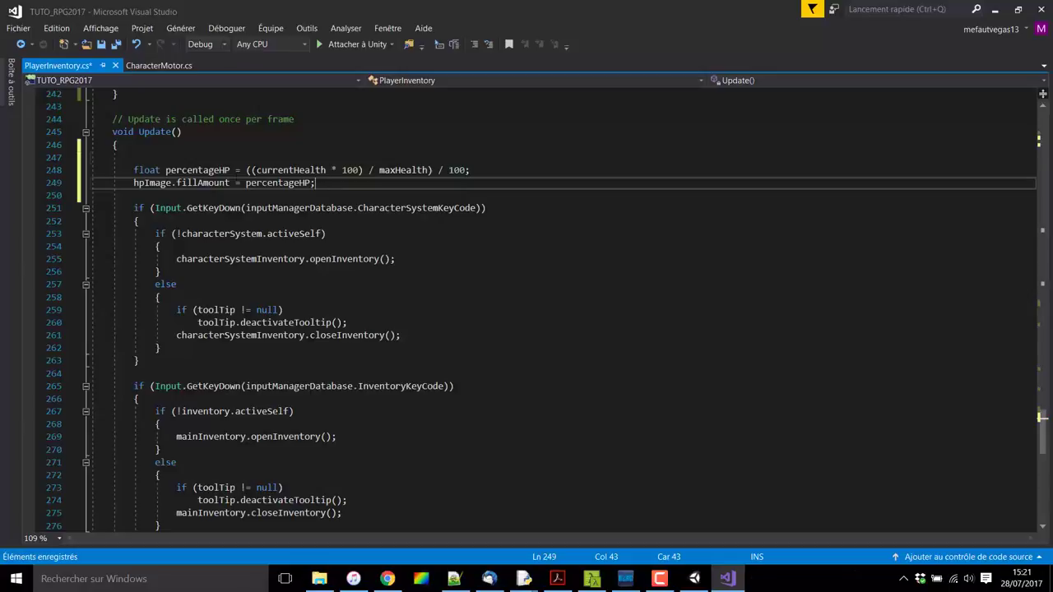
Add the comment '// Pour la barre de vie' and duplicate the three health-bar lines.
click(134, 157)
text(// Pour la barre de vie)
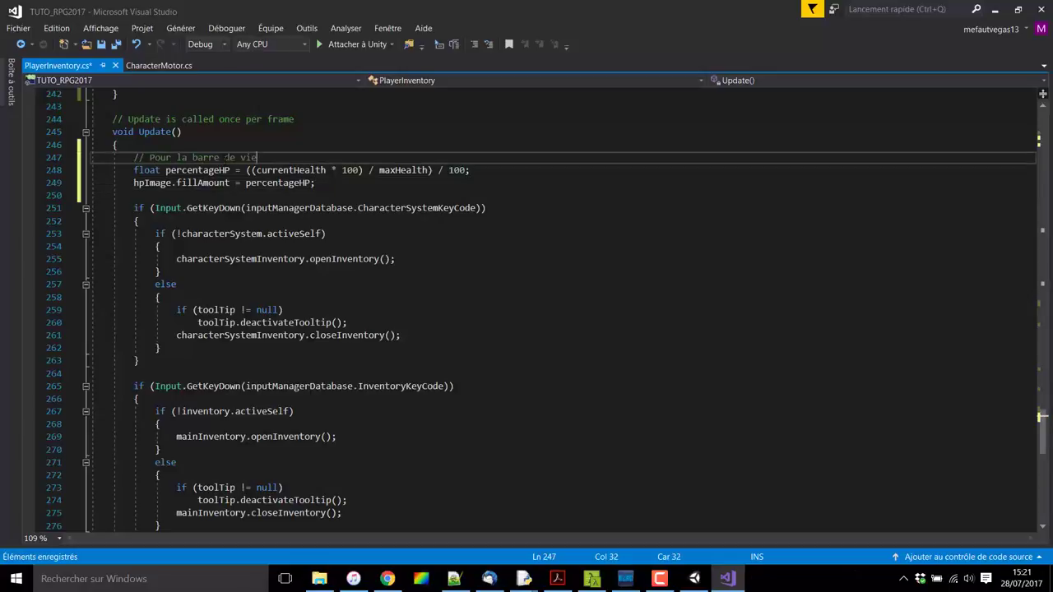
drag(321, 182, 128, 157)
key(ctrl+c)
click(321, 182)
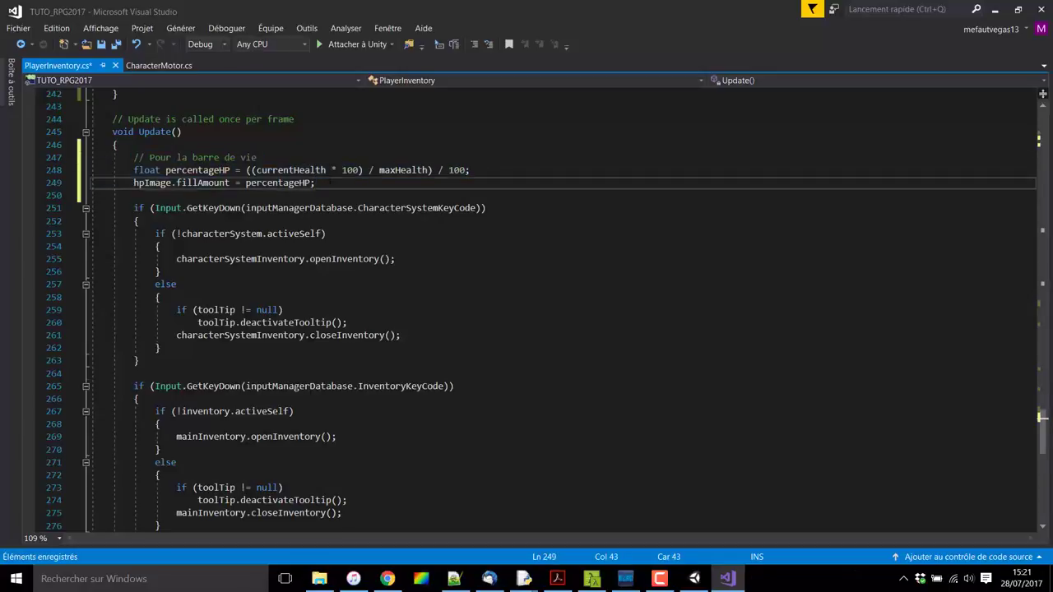
key(Return)
key(Return)
key(ctrl+v)
Adapt the copy for mana: percentageMana from currentMana and maxMana, filling manaImage.fillAmount.
double_click(249, 208)
text(mana)
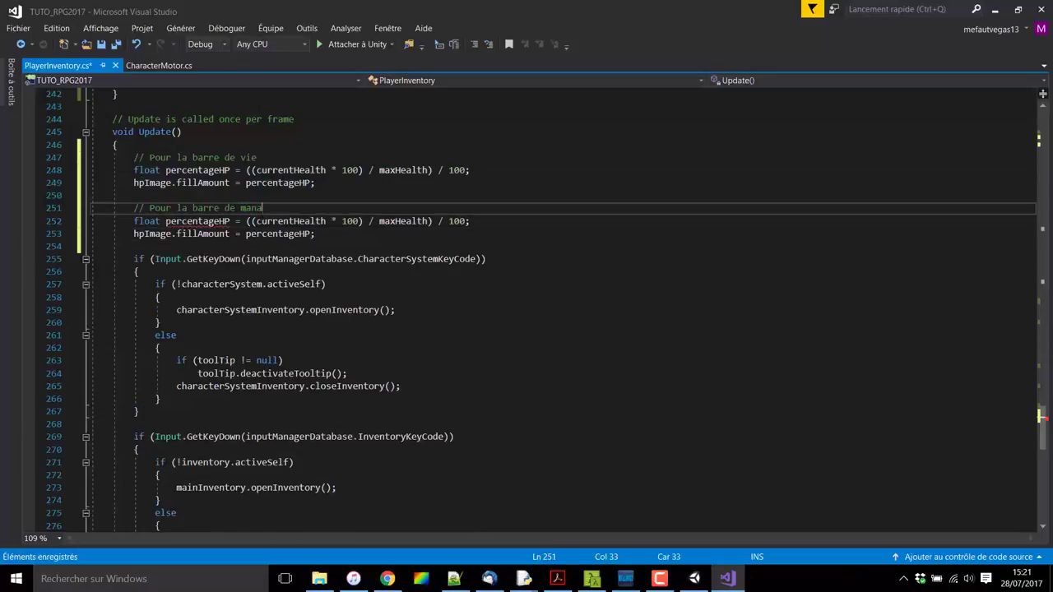
double_click(197, 221)
text(percentageMana)
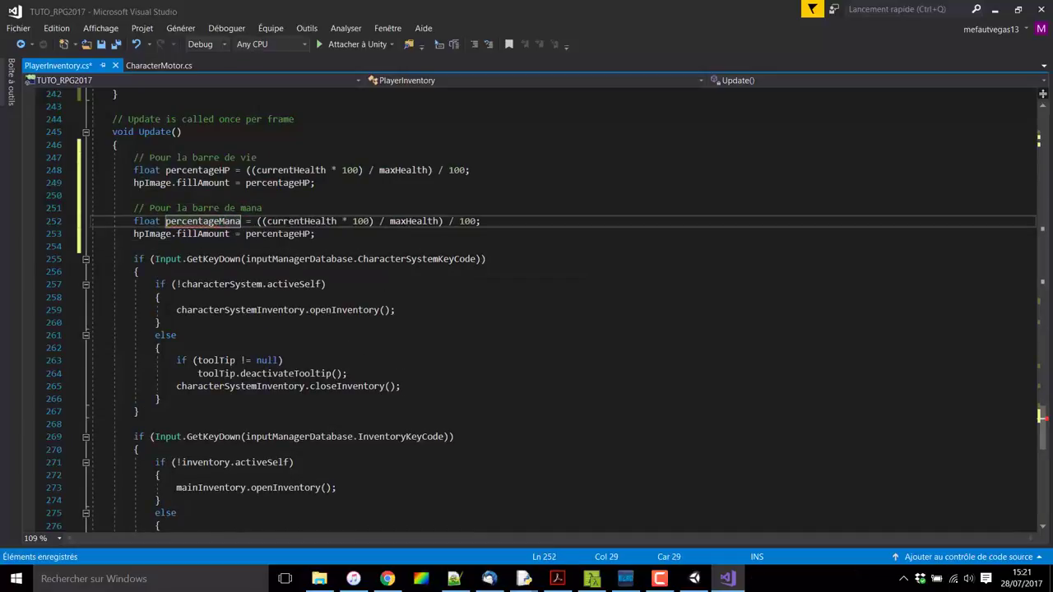
click(337, 221)
key(BackSpace)
key(BackSpace)
key(BackSpace)
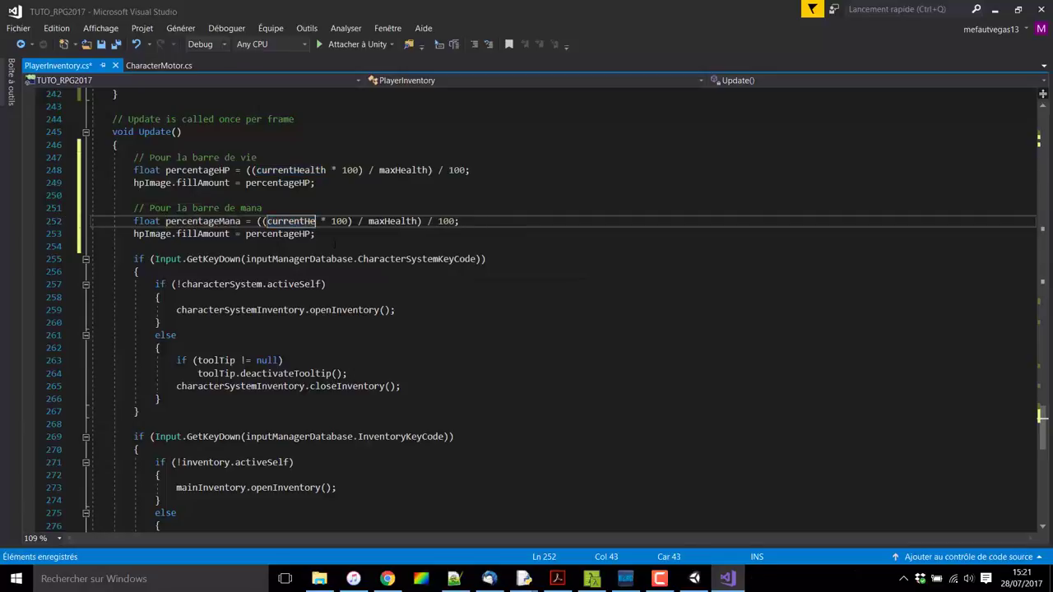
text(Mana)
double_click(403, 221)
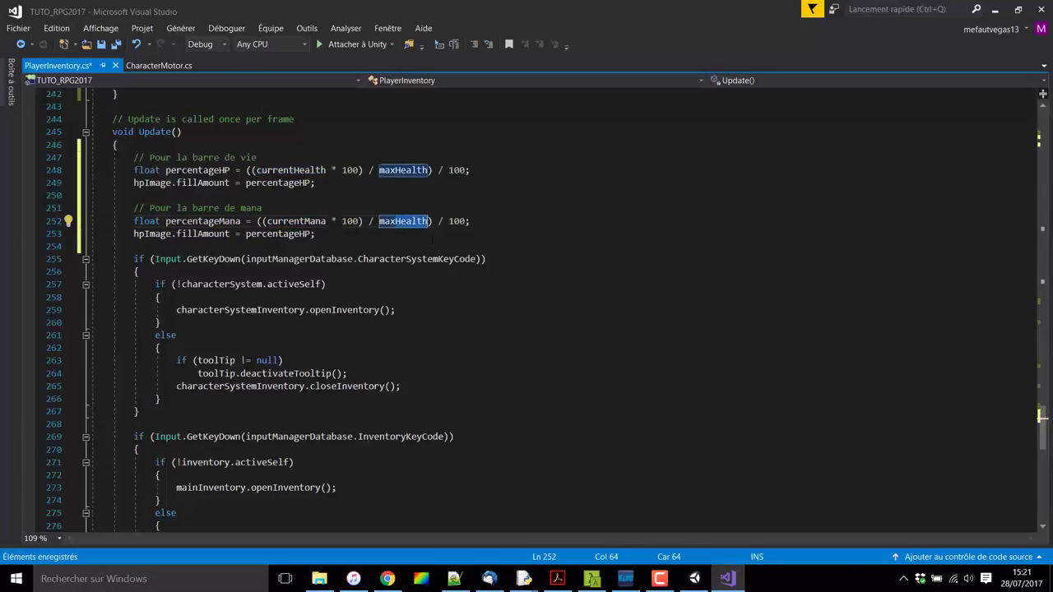
text(maxMana)
click(145, 234)
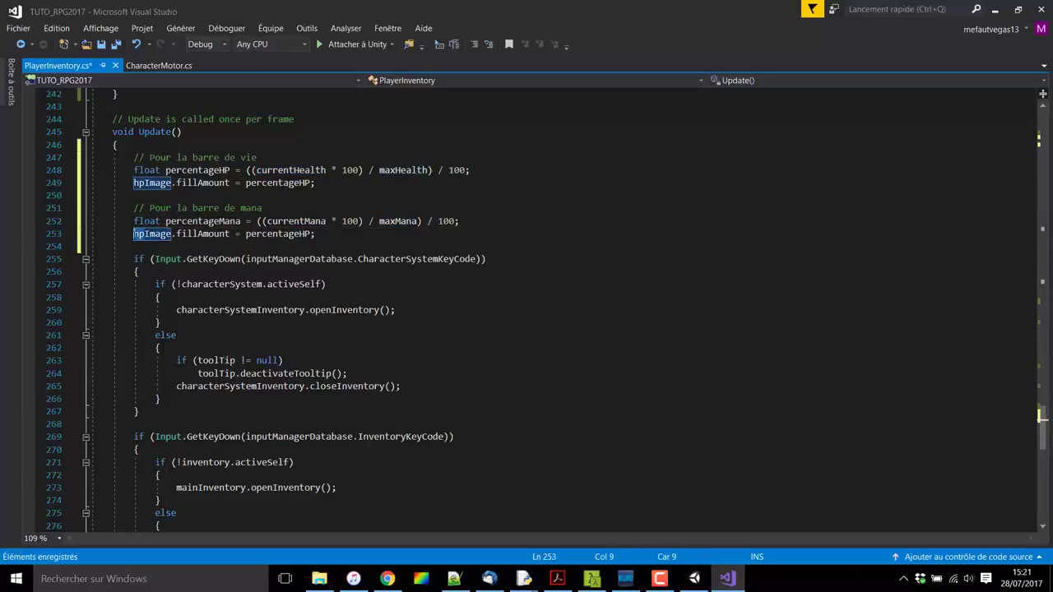
key(BackSpace)
key(BackSpace)
text(mana)
click(323, 234)
key(BackSpace)
key(BackSpace)
text(Mana)
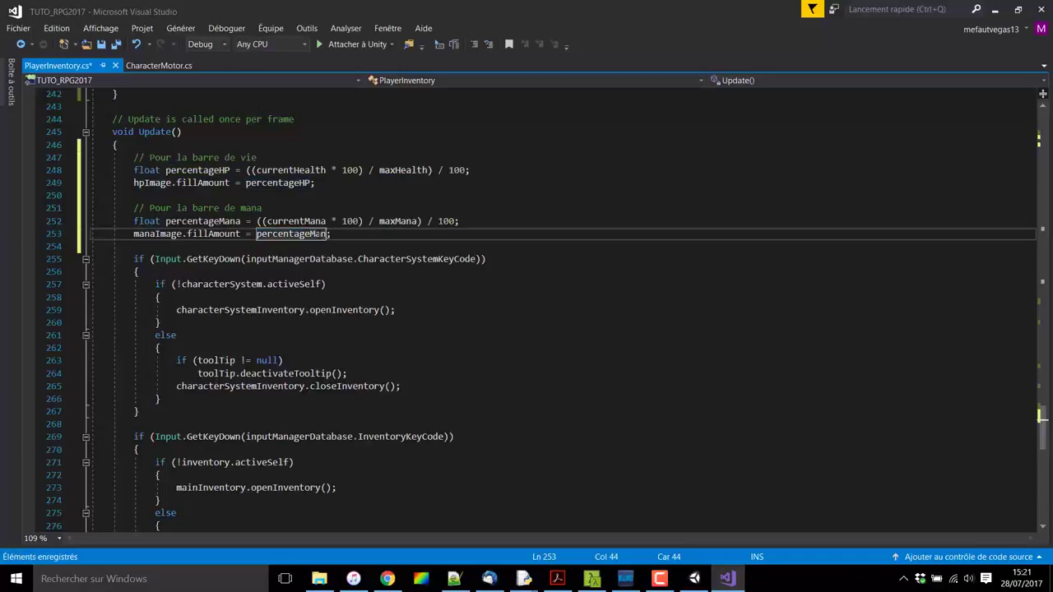
click(182, 132)
click(694, 578)
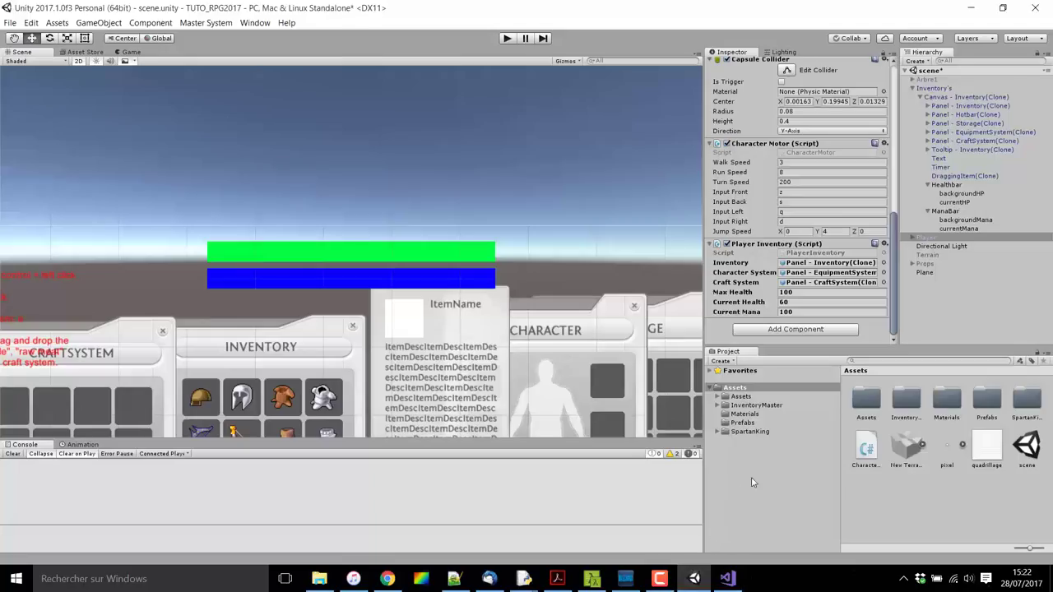
Set currentHP and currentMana to Image Type Filled with Horizontal fill method, then press Play.
click(961, 230)
ctrl+click(954, 203)
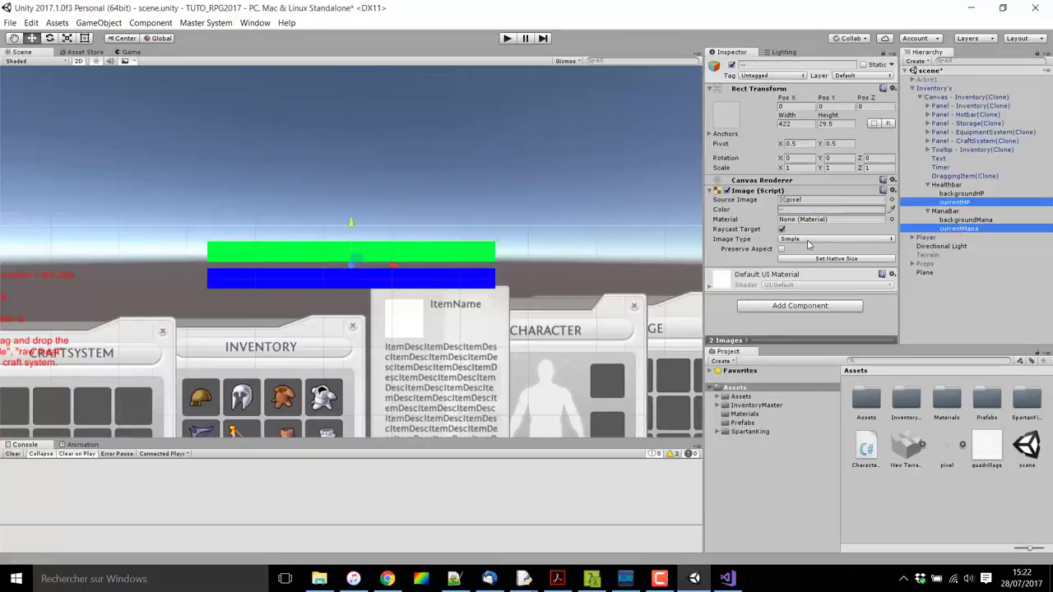
click(808, 245)
click(812, 293)
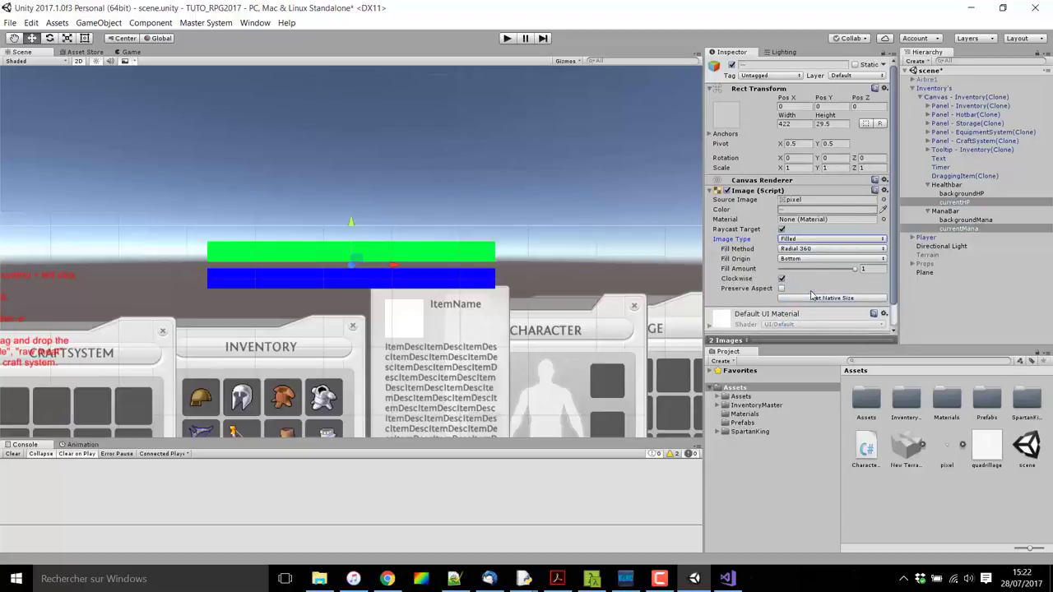
click(814, 249)
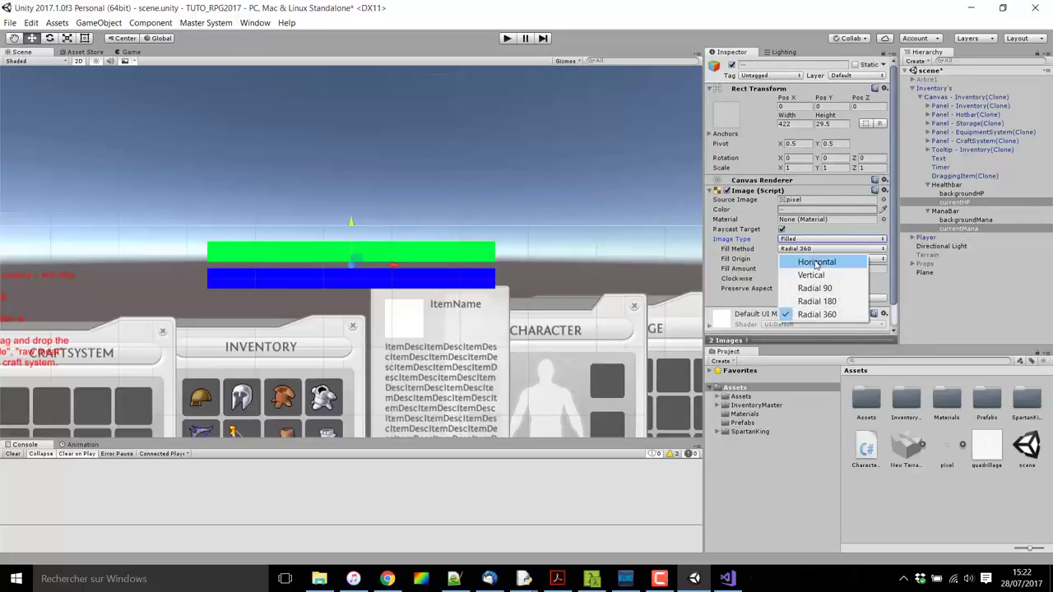
click(816, 263)
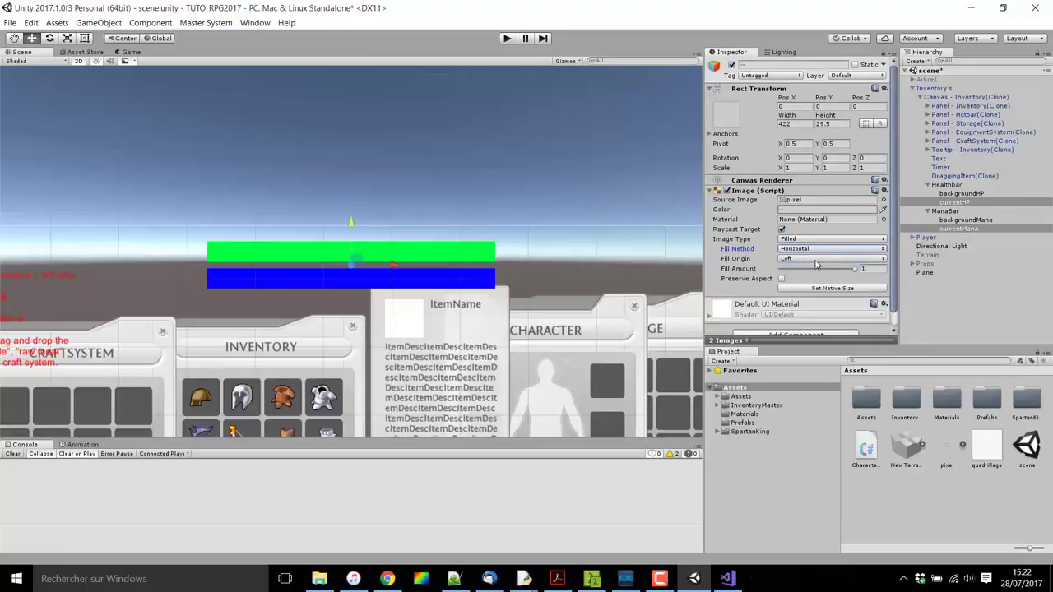
click(507, 40)
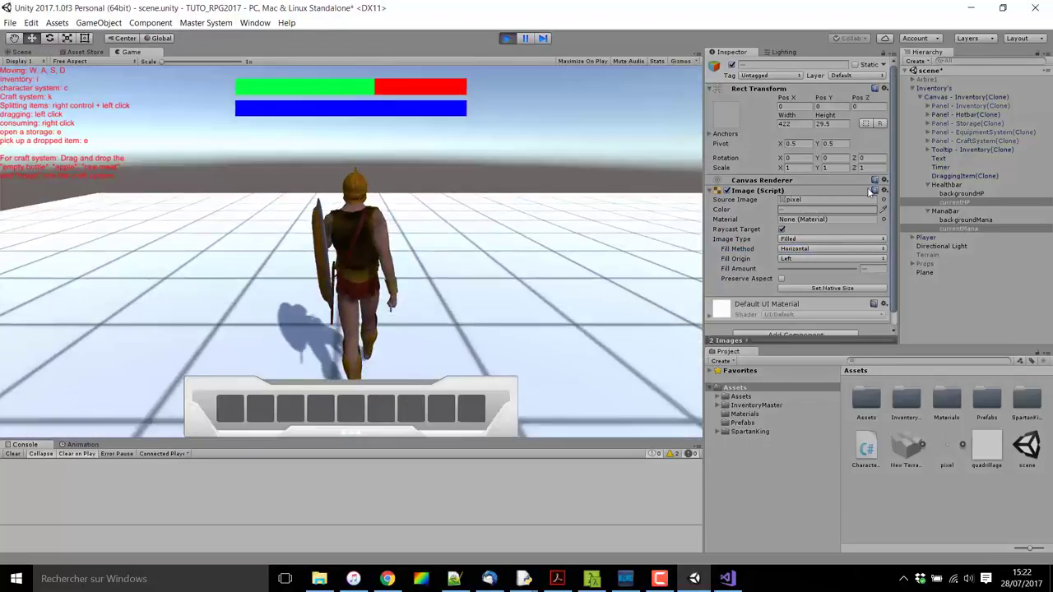
In play mode, change the Player's Current Health in Player Inventory to 23, shrinking the green fill.
click(926, 237)
scroll(836, 222, down, 5)
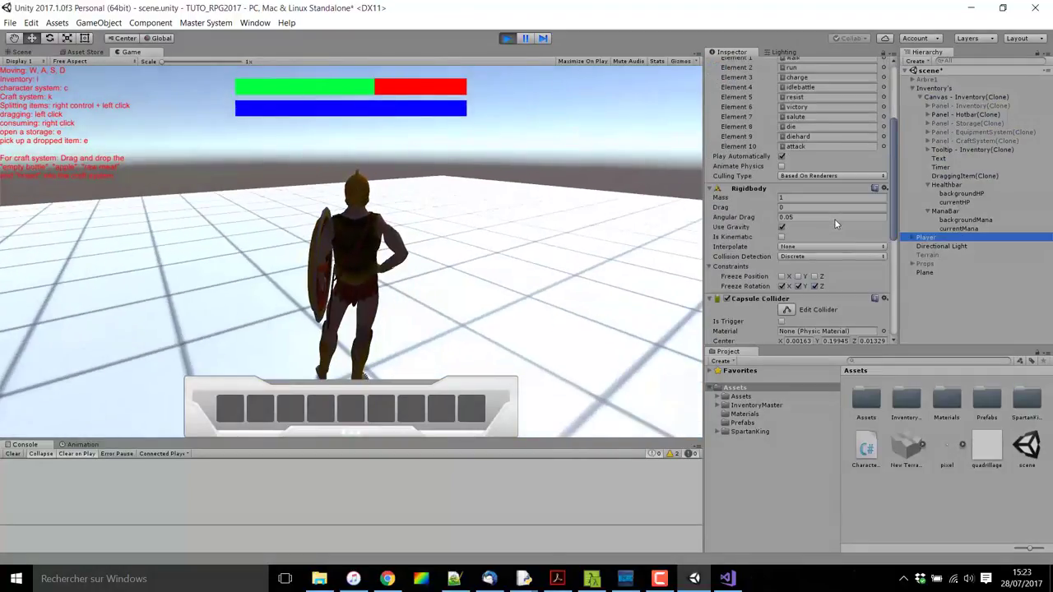
scroll(830, 238, down, 3)
scroll(822, 272, down, 2)
click(811, 303)
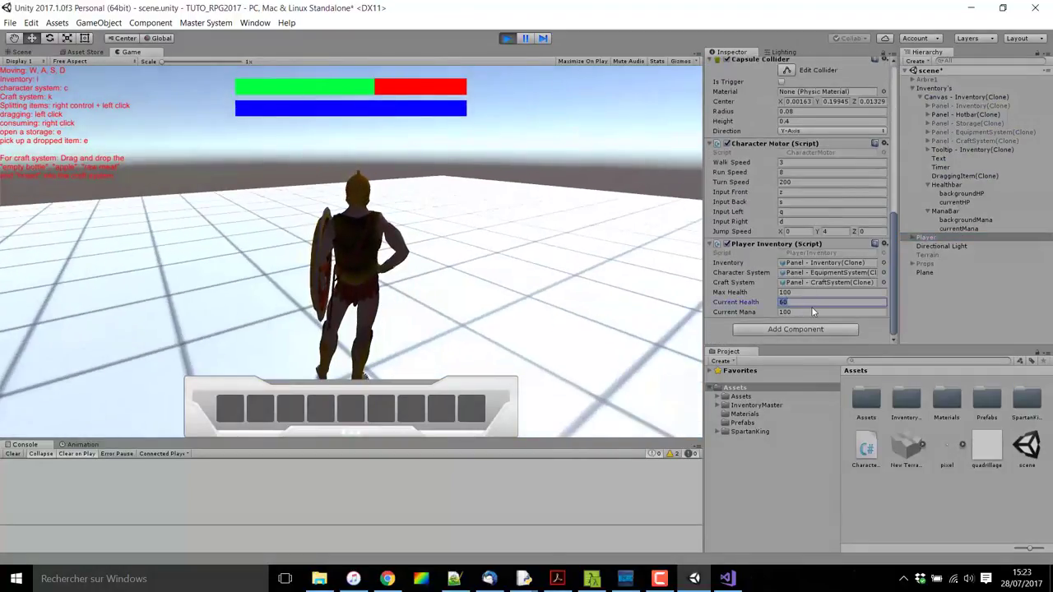
text(23)
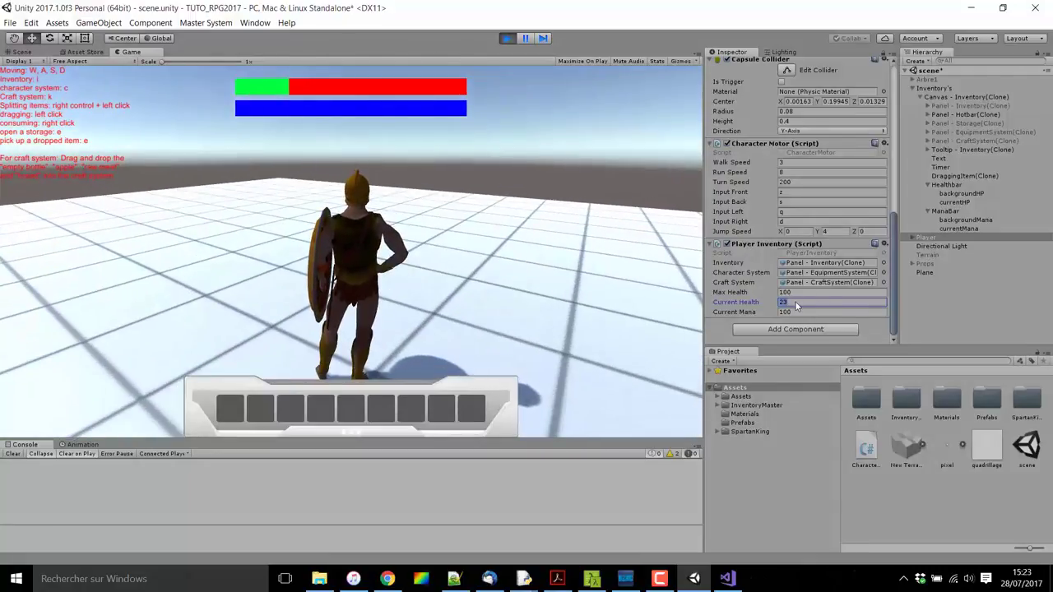
text(90)
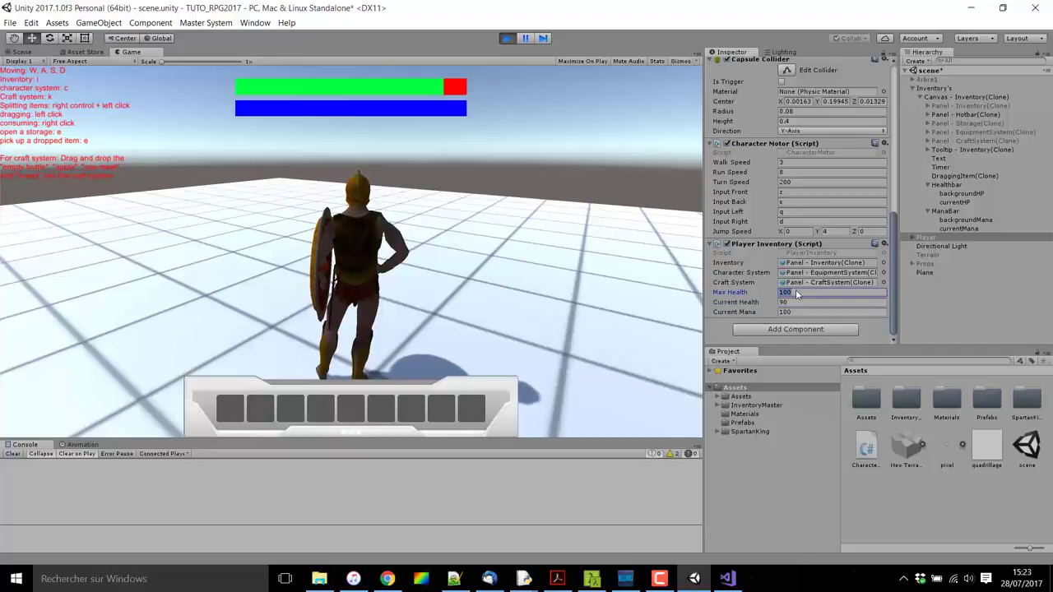
text(0)
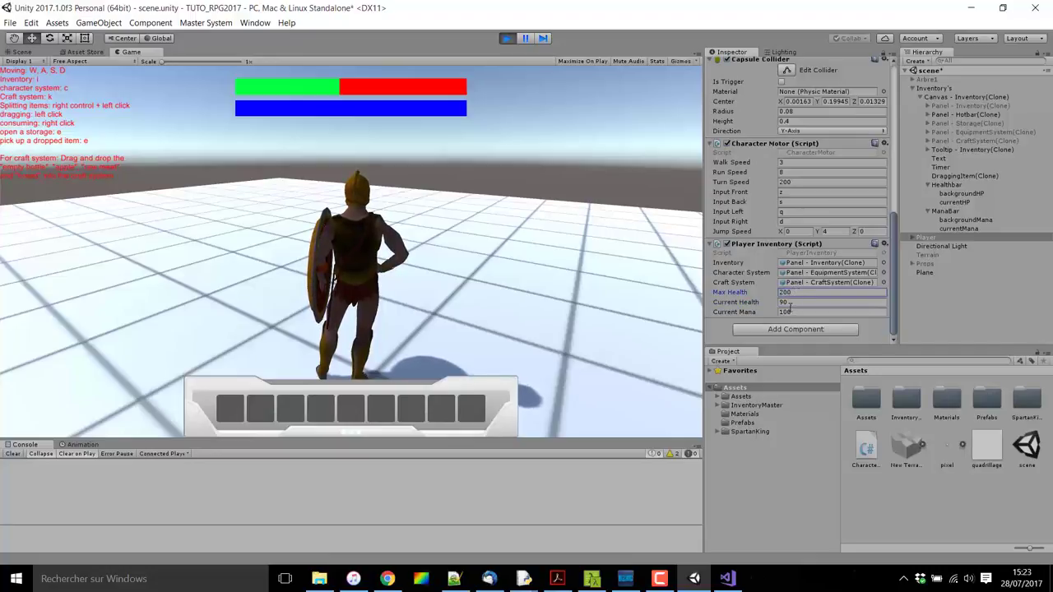
text(50)
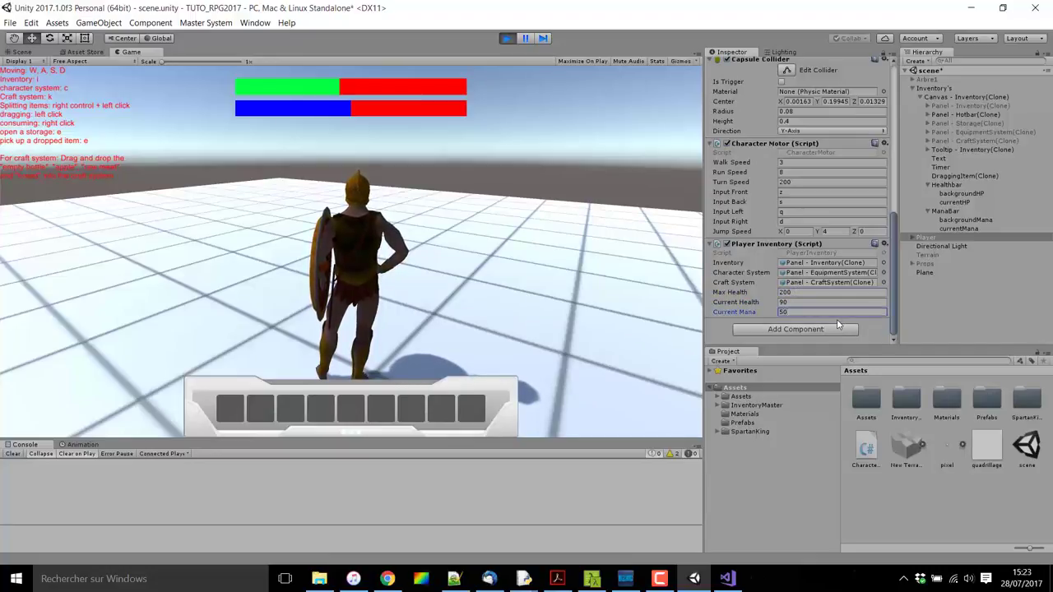
text(z)
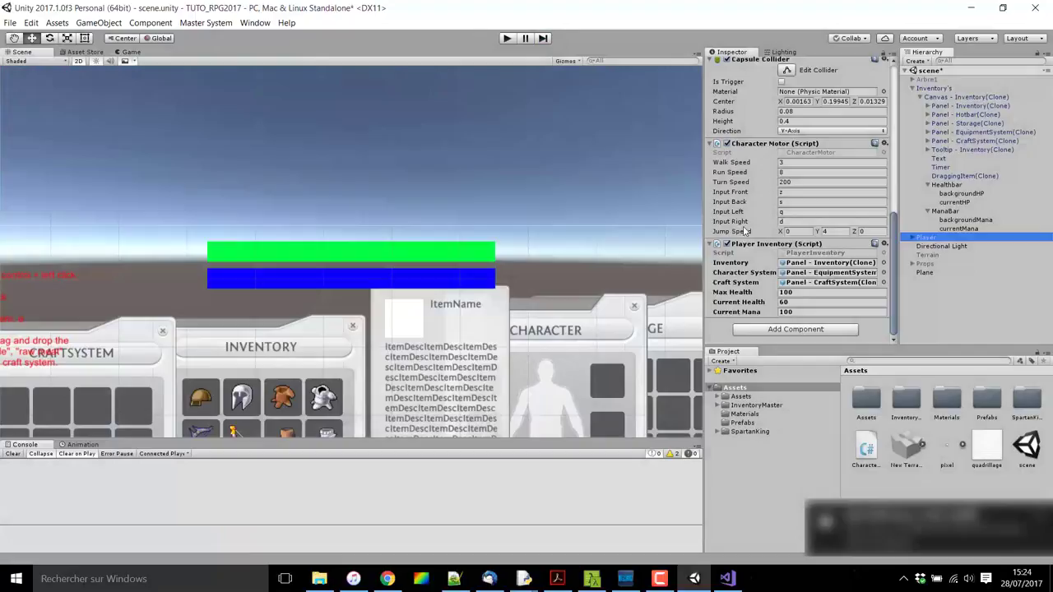
Click Prefab Apply on the Player, then choose File > Save Scenes.
scroll(743, 233, up, 5)
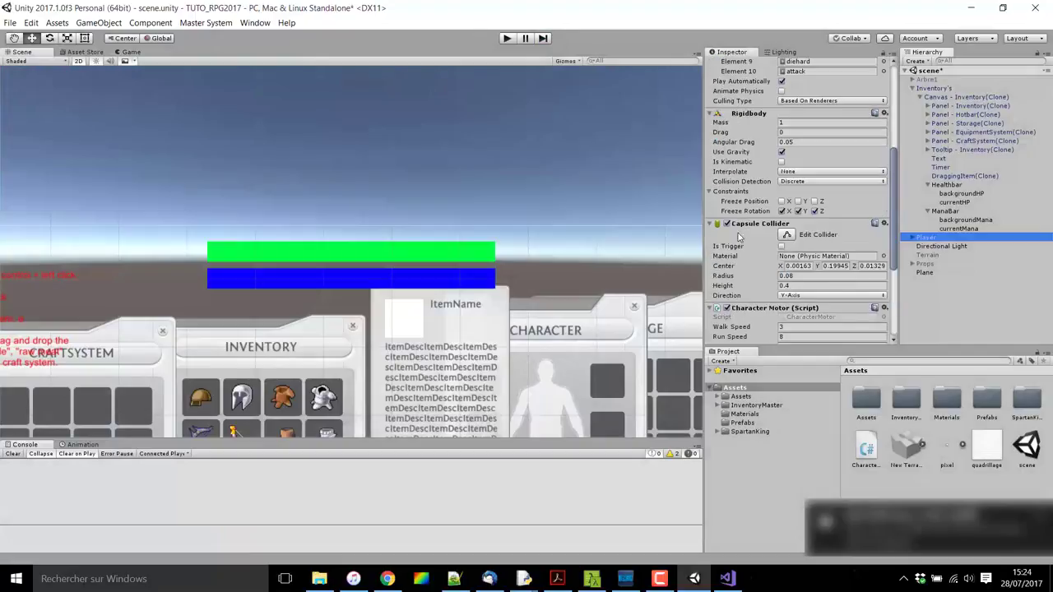
scroll(738, 237, up, 5)
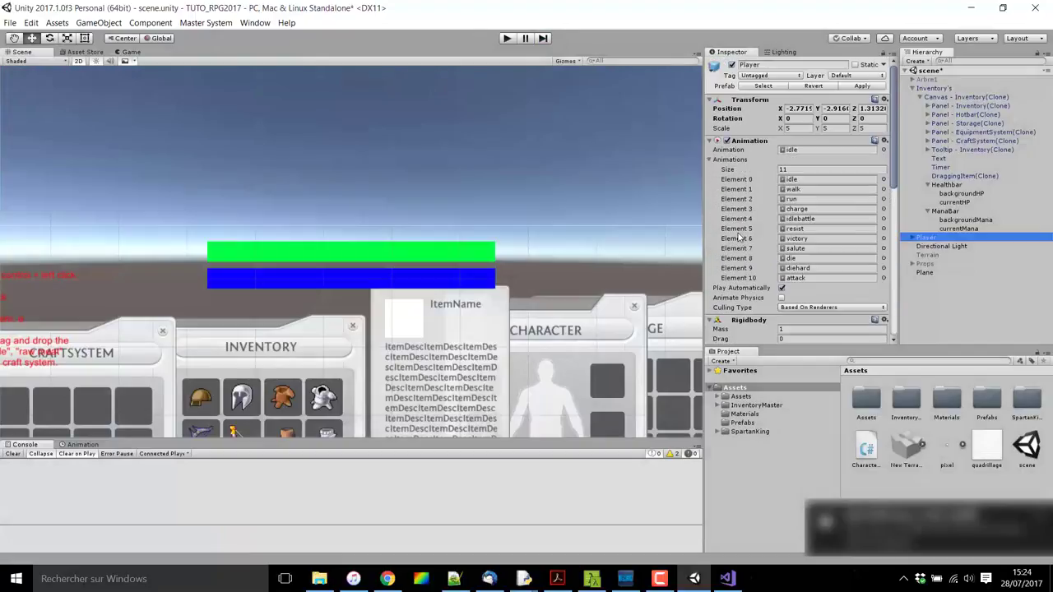
click(861, 88)
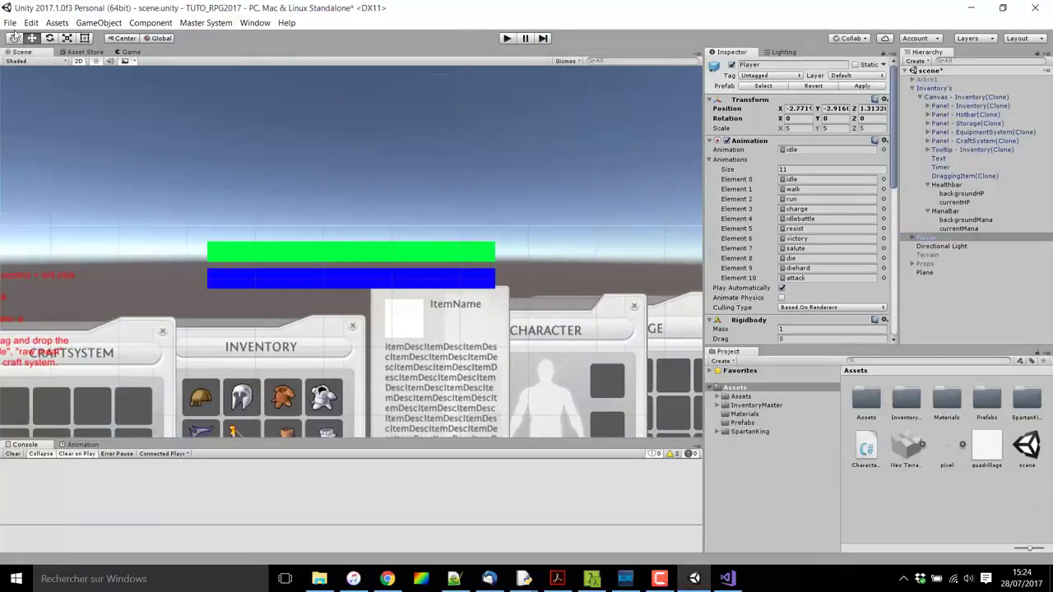
click(11, 23)
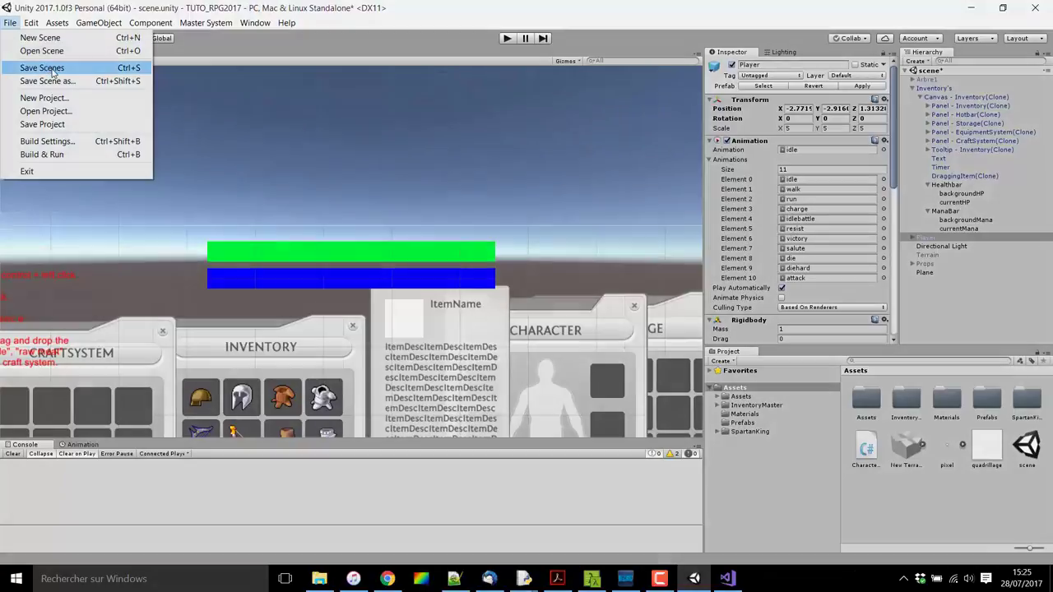
click(51, 67)
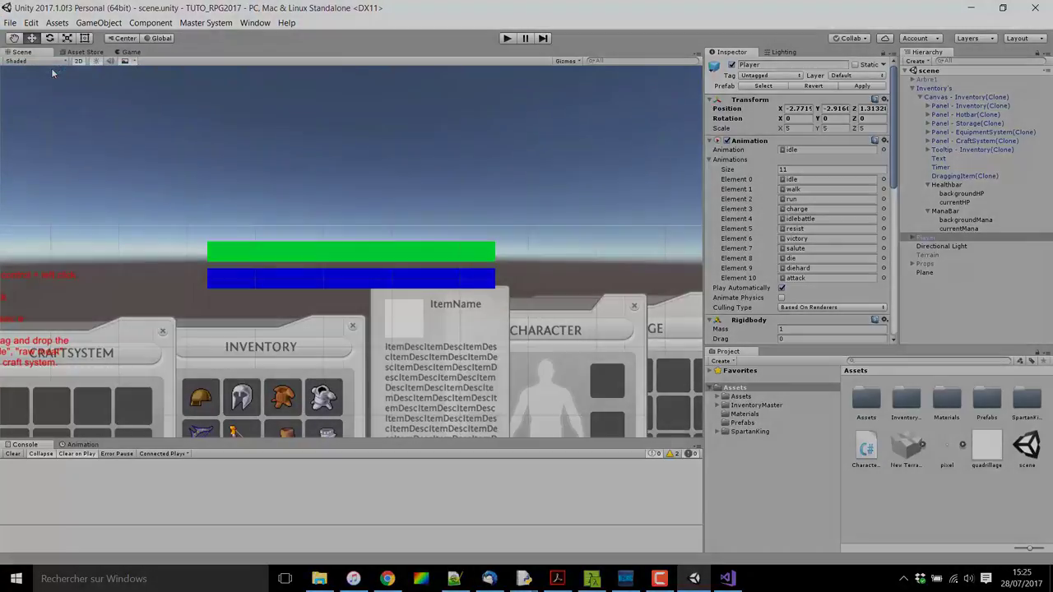